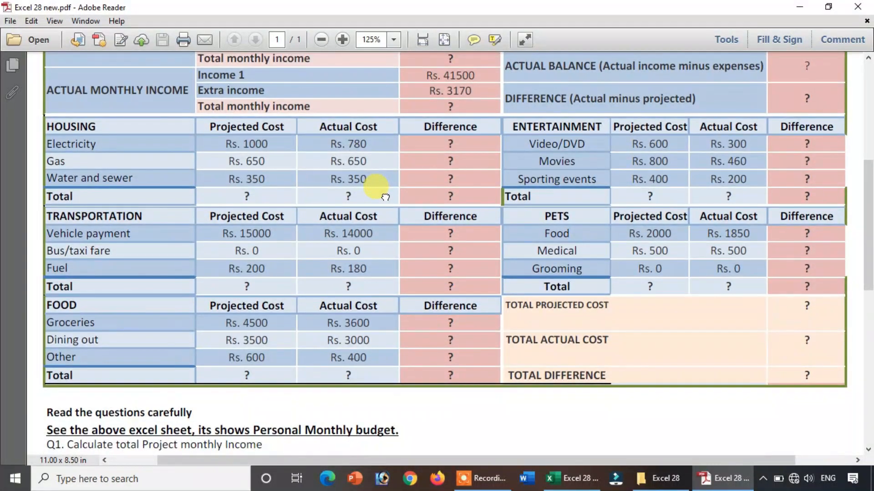
# - Read through the budget tables and questions Q1 to Q8 in the PDF
pyautogui.scroll(2, 384, 219)
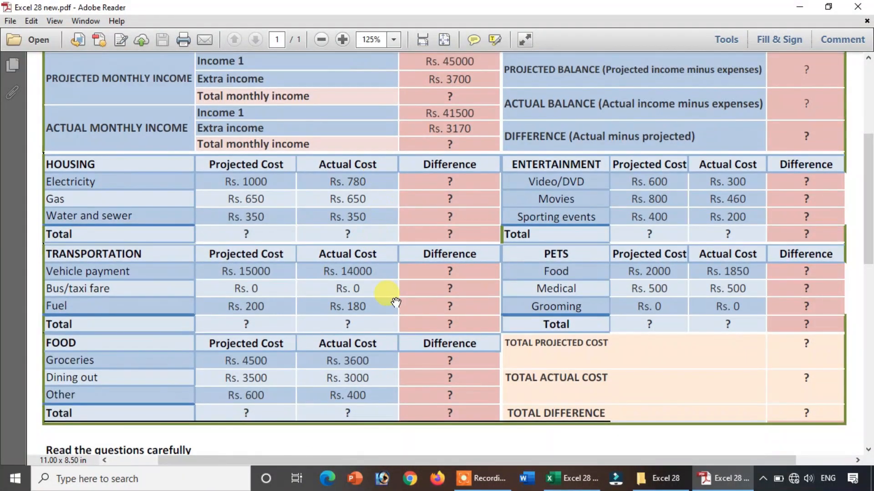
pyautogui.scroll(5, 395, 205)
pyautogui.scroll(-11, 386, 260)
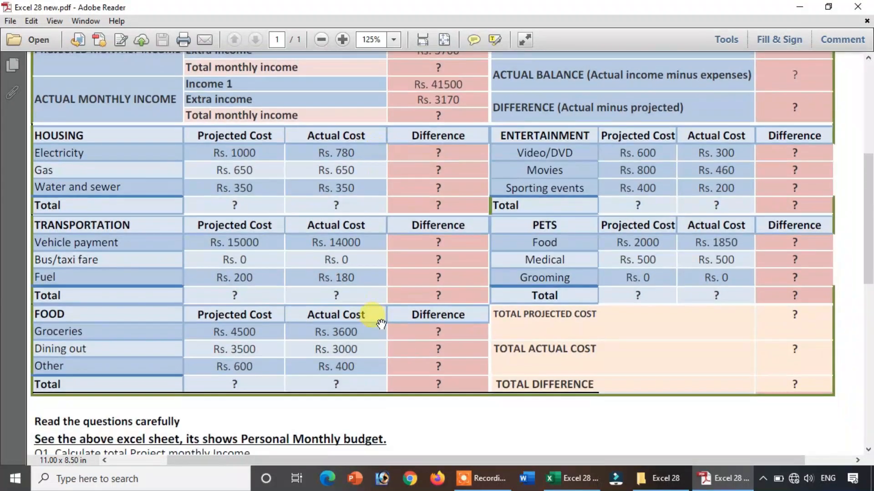
pyautogui.moveTo(371, 213); pyautogui.dragTo(406, 156)
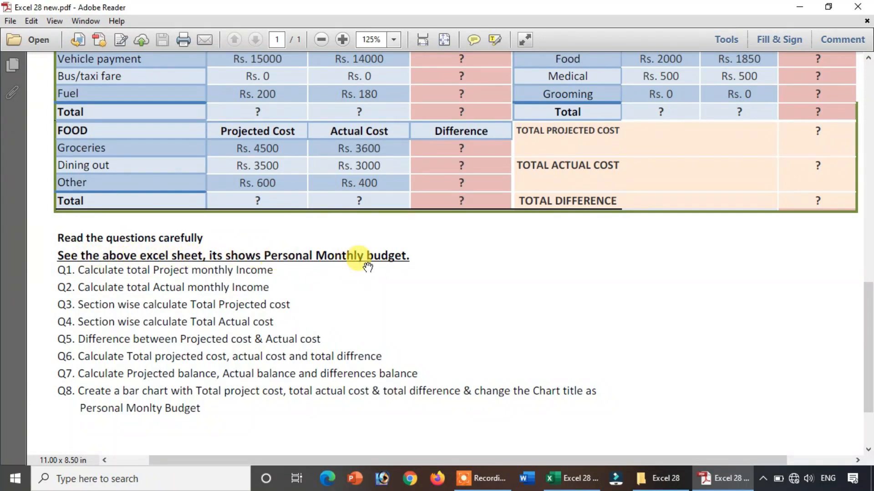
pyautogui.scroll(5, 424, 216)
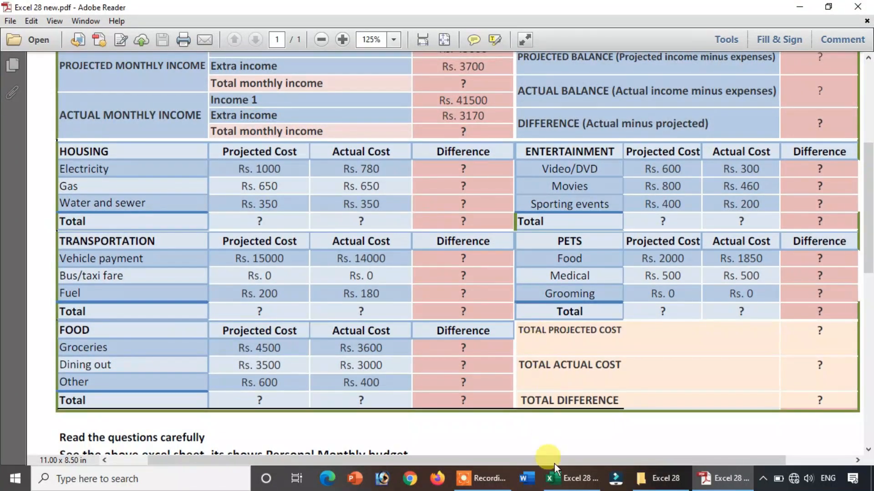
# - Switch to the Excel 28 new workbook in Excel and review the budget tables and questions on the Excel 28 sheet
pyautogui.click(570, 478)
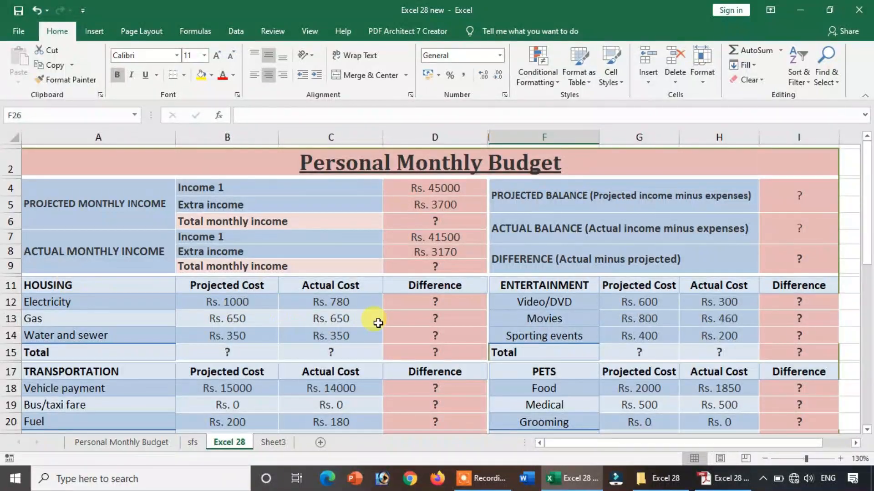
pyautogui.scroll(-4, 359, 318)
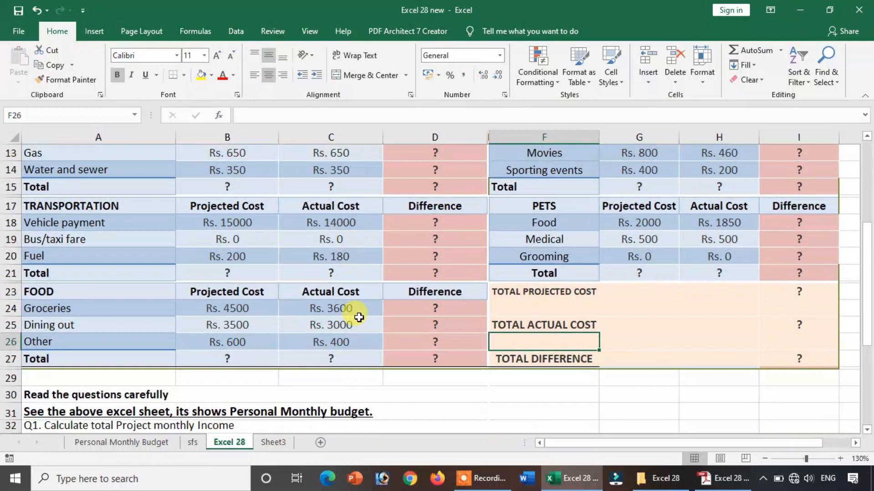
pyautogui.scroll(4, 359, 318)
pyautogui.click(412, 187)
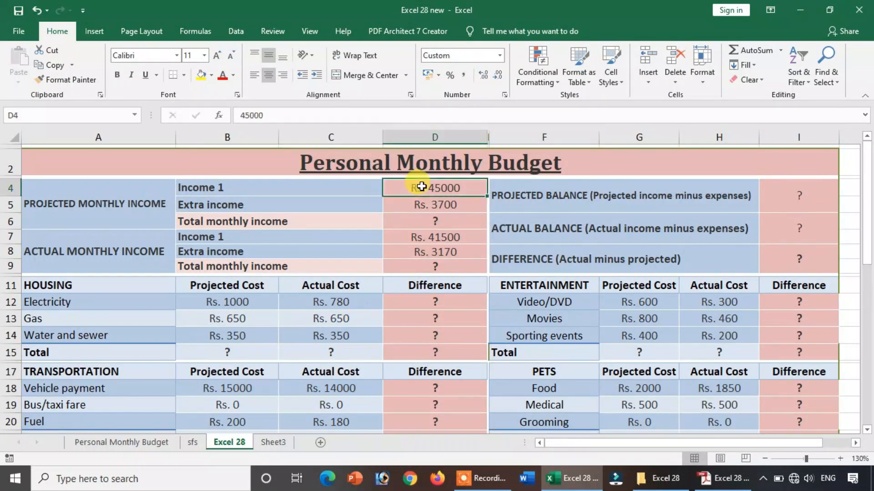
pyautogui.scroll(-4, 268, 284)
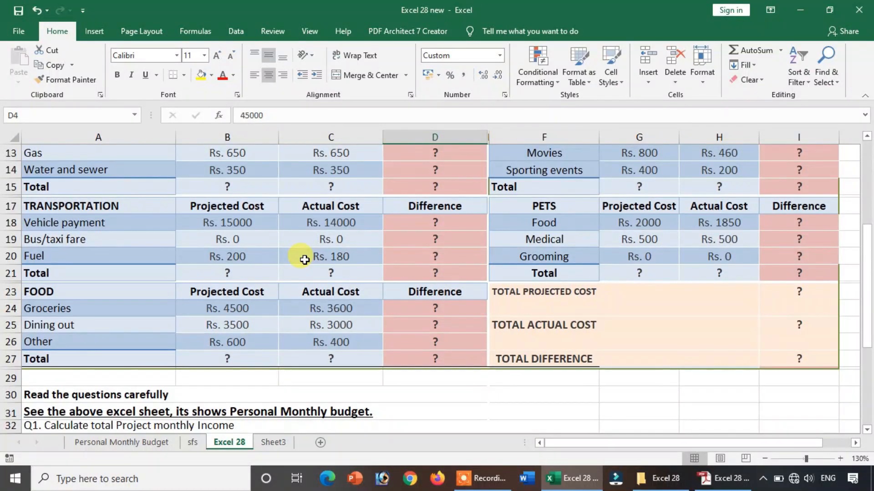
pyautogui.scroll(-2, 305, 260)
pyautogui.scroll(-2, 305, 260)
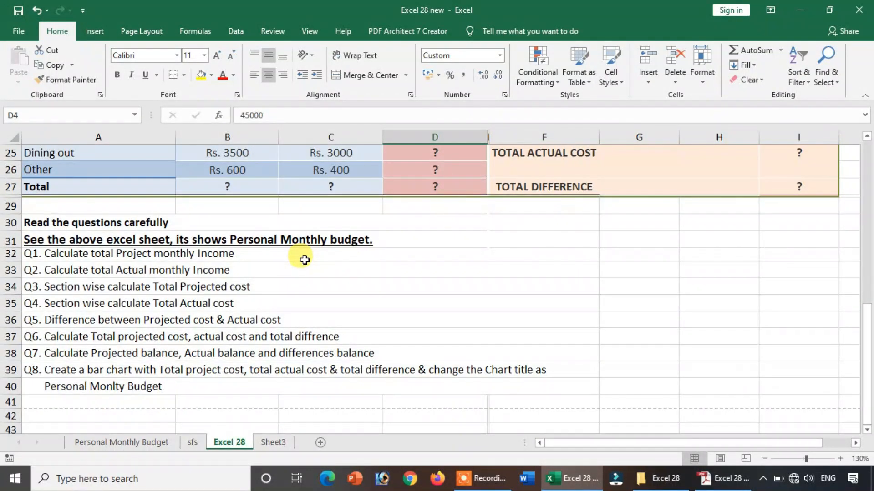
pyautogui.scroll(2, 304, 260)
pyautogui.scroll(4, 304, 260)
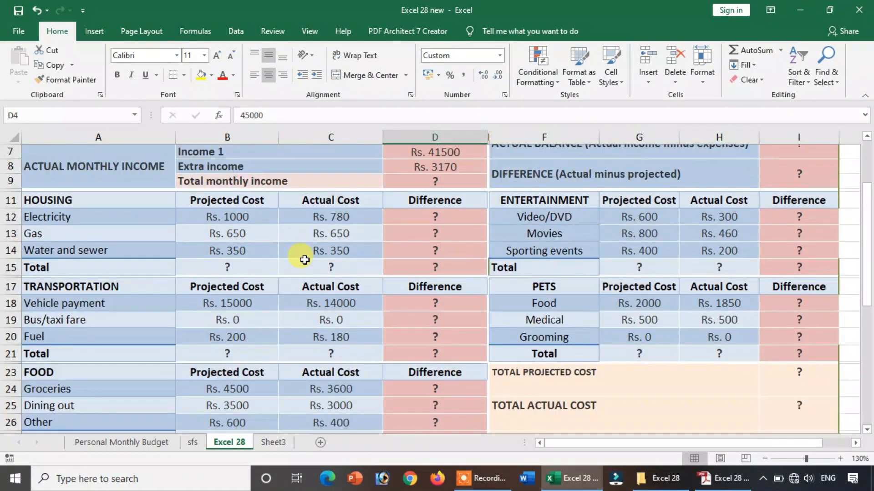
pyautogui.scroll(2, 305, 260)
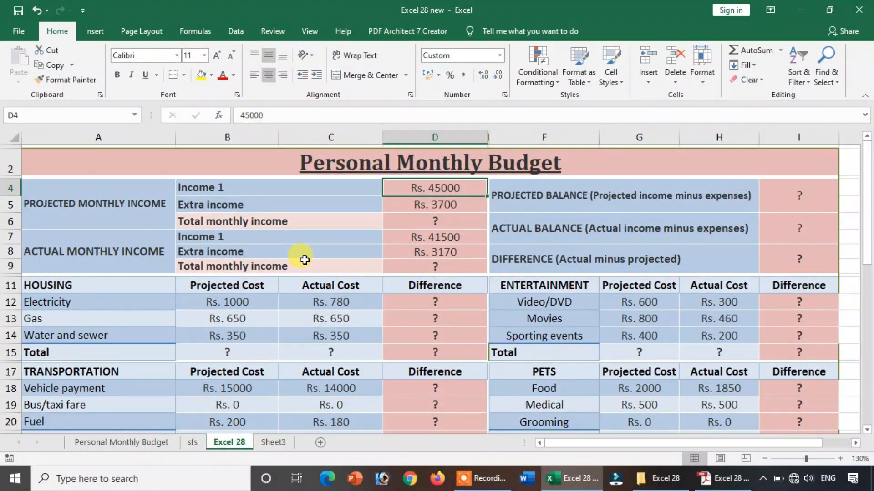
pyautogui.scroll(-1, 305, 260)
pyautogui.scroll(1, 305, 260)
pyautogui.scroll(-3, 304, 260)
pyautogui.scroll(-7, 304, 260)
pyautogui.scroll(6, 464, 220)
pyautogui.scroll(4, 465, 220)
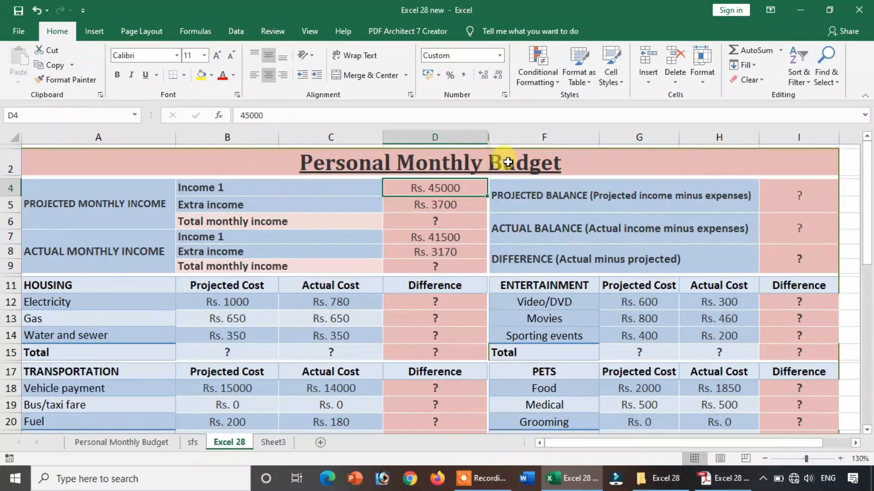
# - Examine the projected and actual monthly income labels, the cost sections and the overall total rows
pyautogui.click(68, 199)
pyautogui.click(68, 250)
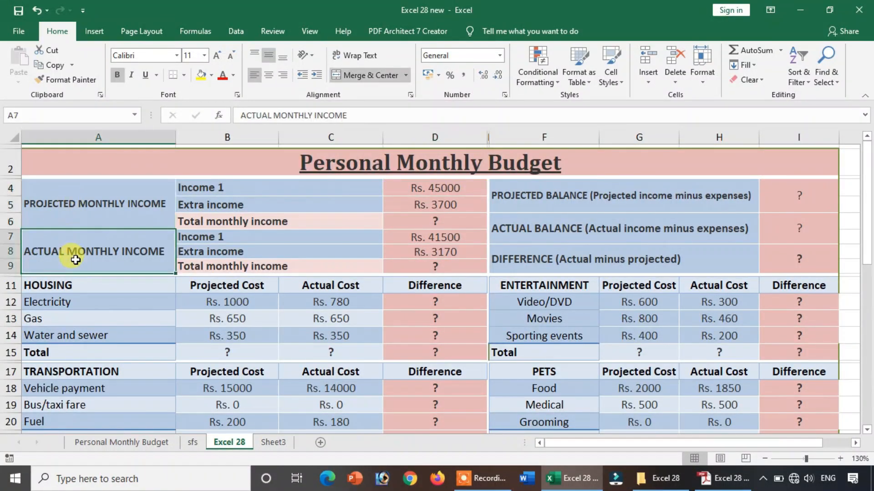
pyautogui.moveTo(263, 189); pyautogui.dragTo(279, 246)
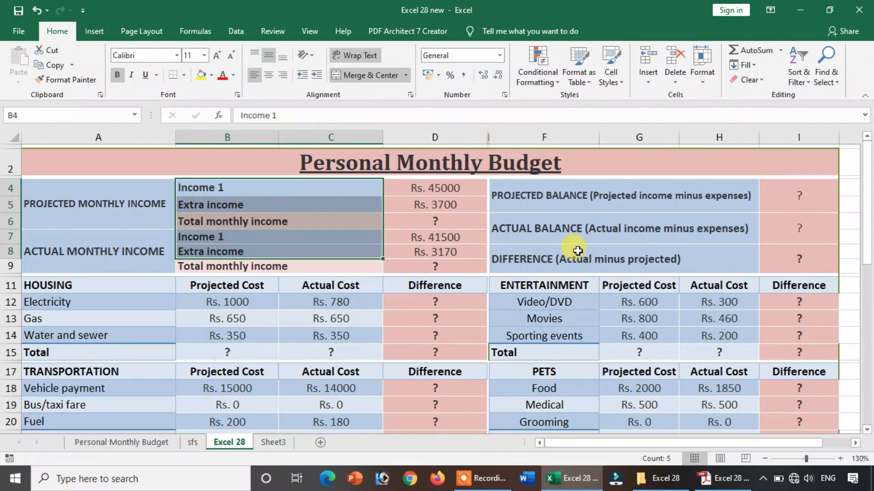
pyautogui.scroll(-3, 535, 271)
pyautogui.scroll(-1, 679, 341)
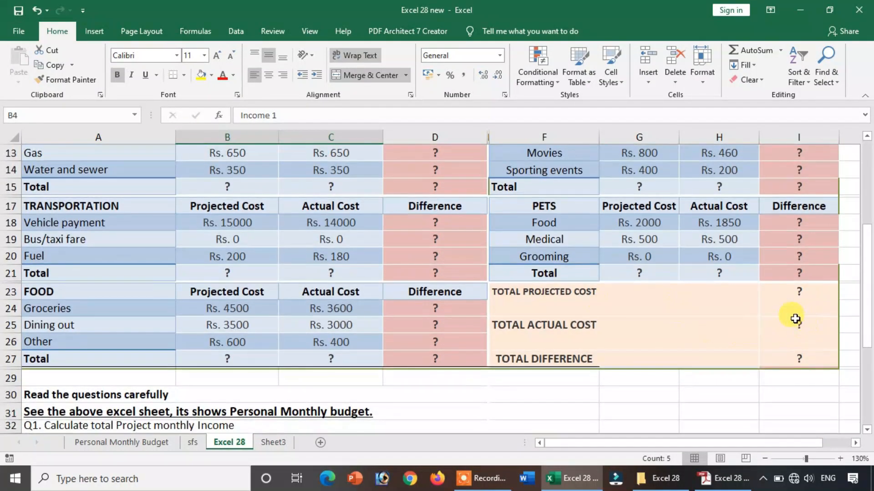
pyautogui.scroll(4, 78, 338)
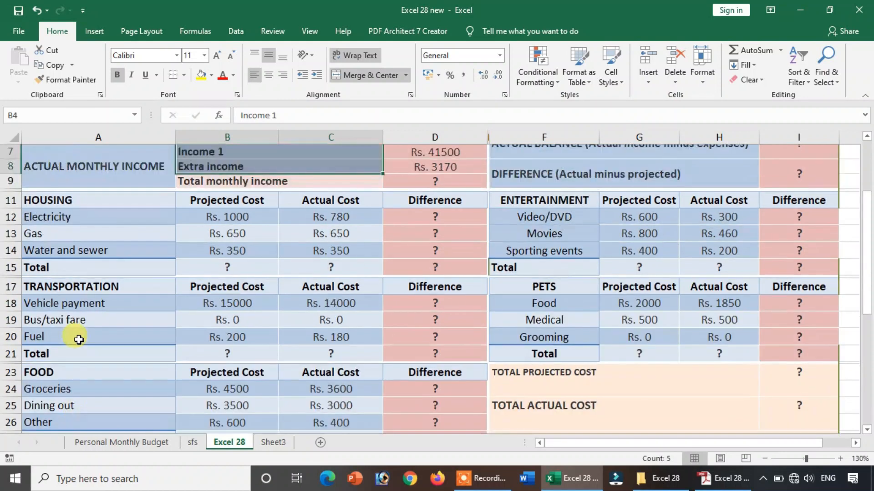
pyautogui.scroll(-7, 78, 339)
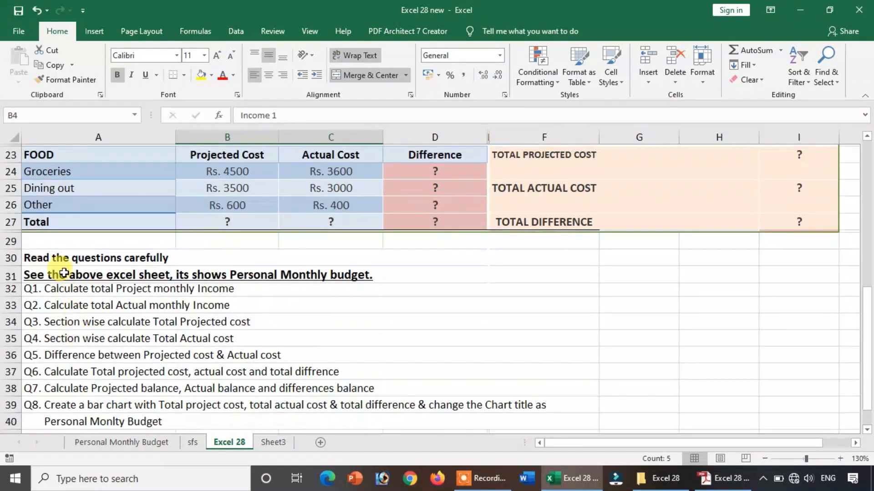
# - Answer Q1 by replacing the projected Total monthly income placeholder in D6 with an AutoSum of D4:D5
pyautogui.click(60, 275)
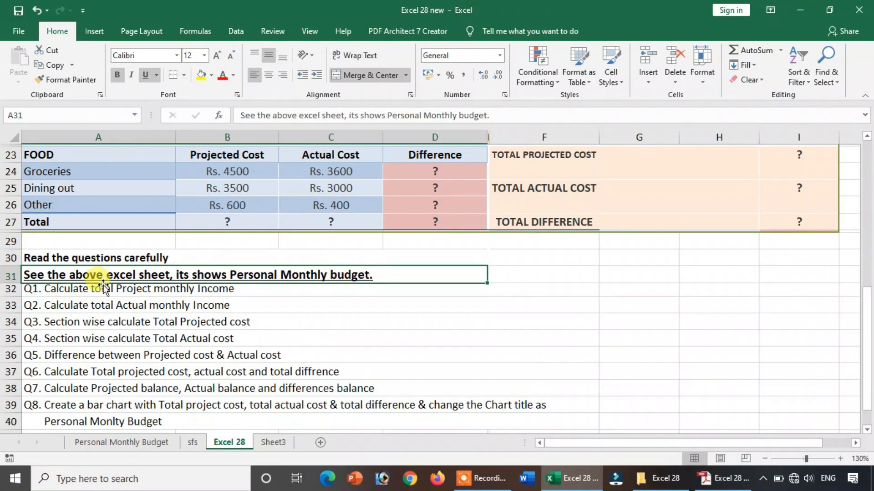
pyautogui.click(84, 289)
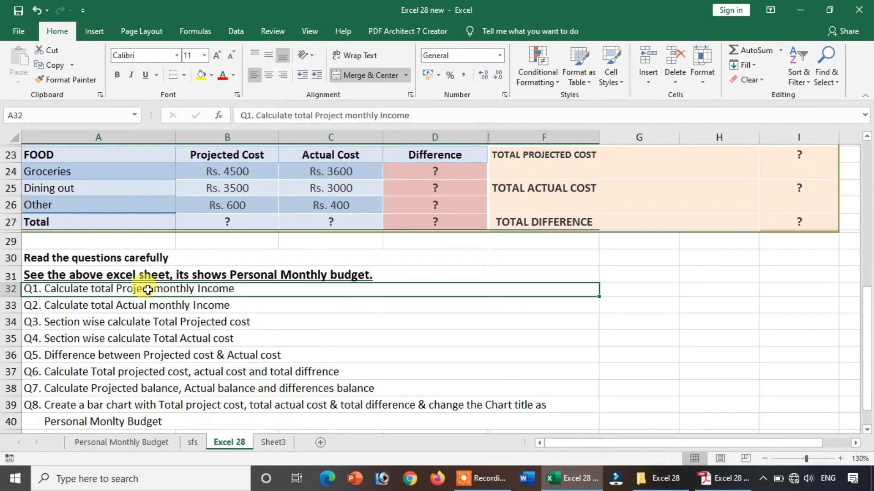
pyautogui.scroll(2, 283, 289)
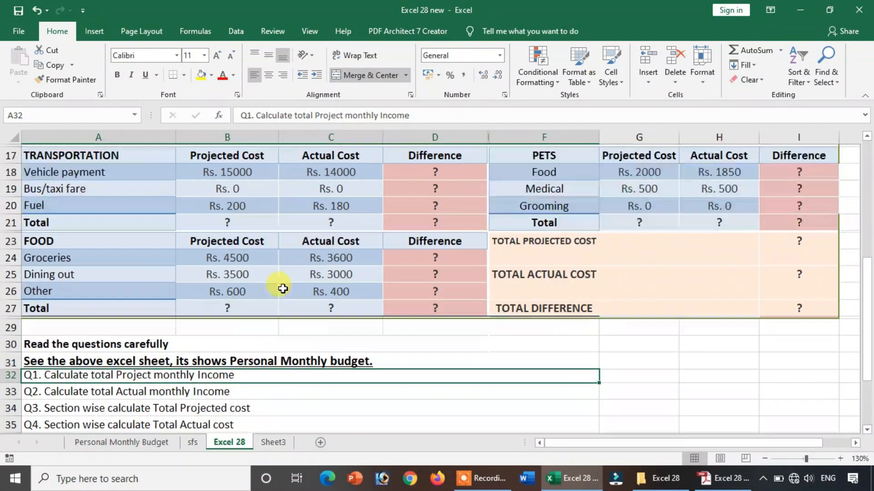
pyautogui.scroll(5, 283, 288)
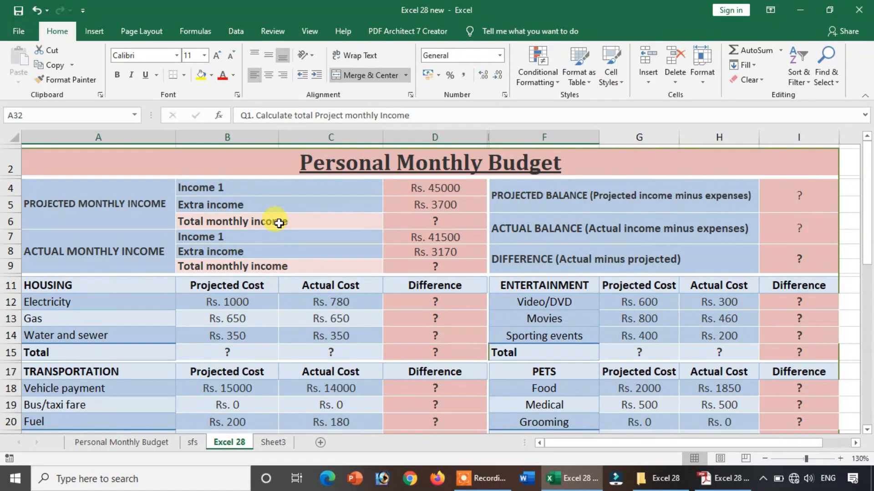
pyautogui.click(279, 223)
pyautogui.click(415, 219)
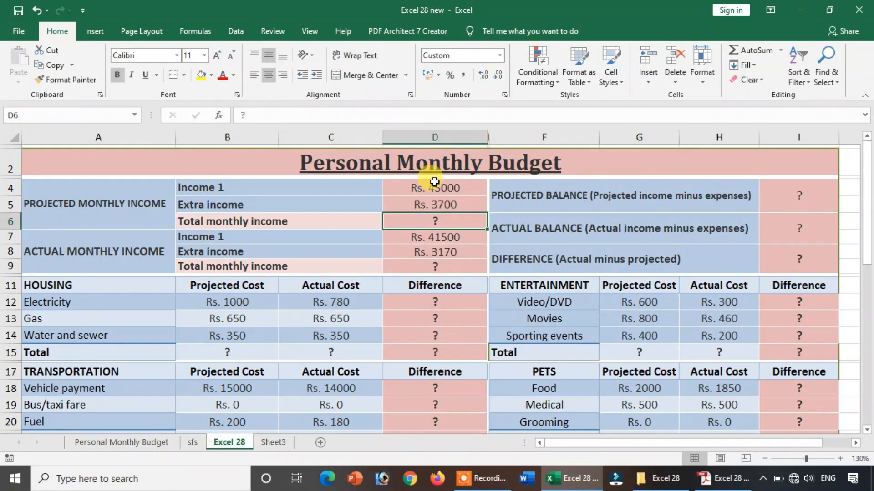
pyautogui.press('Delete')
pyautogui.moveTo(451, 184); pyautogui.dragTo(449, 219)
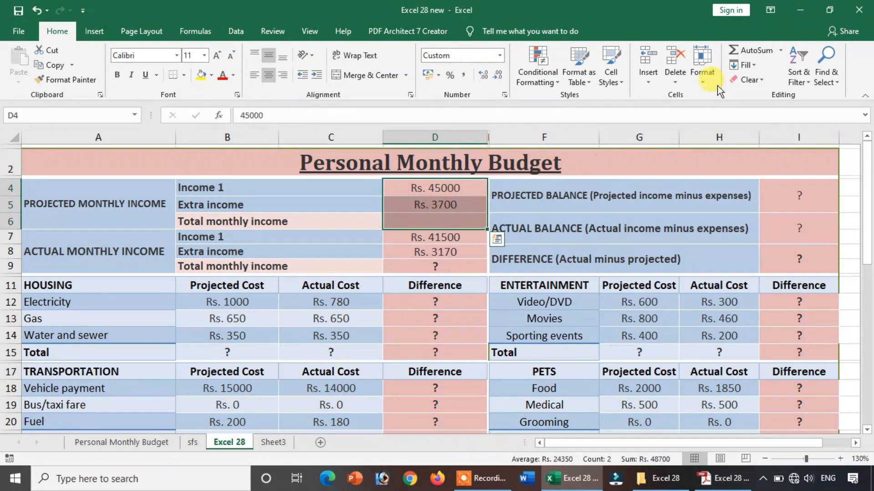
pyautogui.click(750, 50)
pyautogui.click(449, 221)
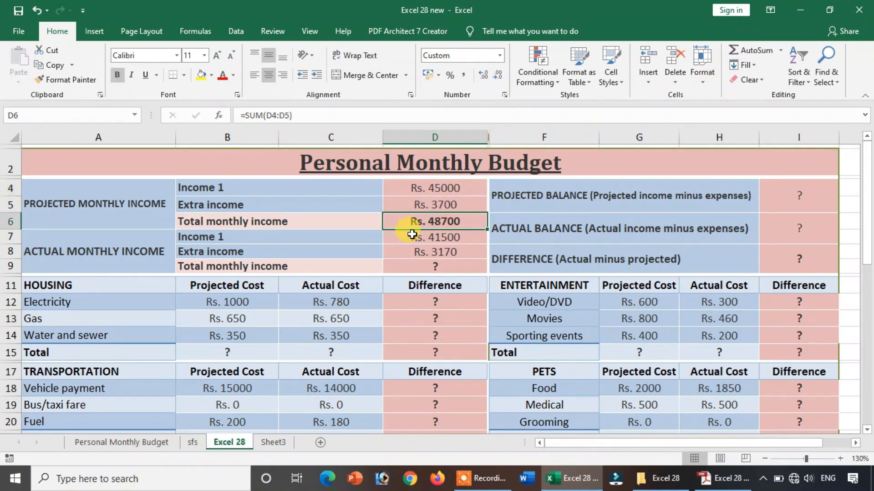
# - Replace the actual Total monthly income placeholder in D9 with an AutoSum of D7:D8
pyautogui.click(448, 266)
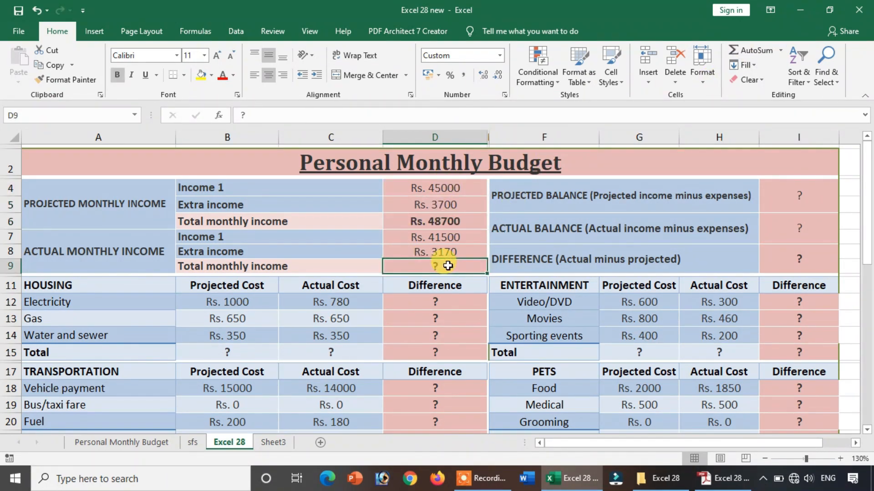
pyautogui.scroll(-2, 446, 266)
pyautogui.scroll(2, 441, 260)
pyautogui.moveTo(449, 237); pyautogui.dragTo(450, 266)
pyautogui.click(761, 45)
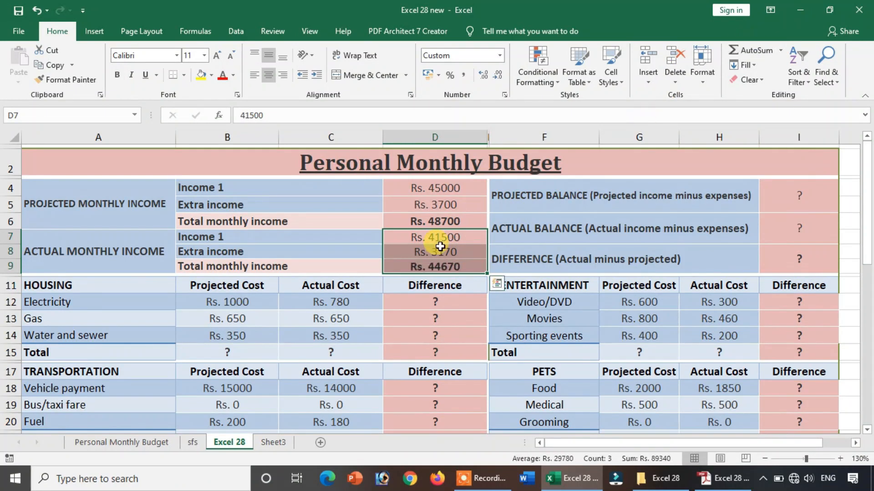
# - Compare questions Q1 and Q2 with the projected and actual Total monthly income cells
pyautogui.scroll(-4, 299, 334)
pyautogui.scroll(-3, 299, 334)
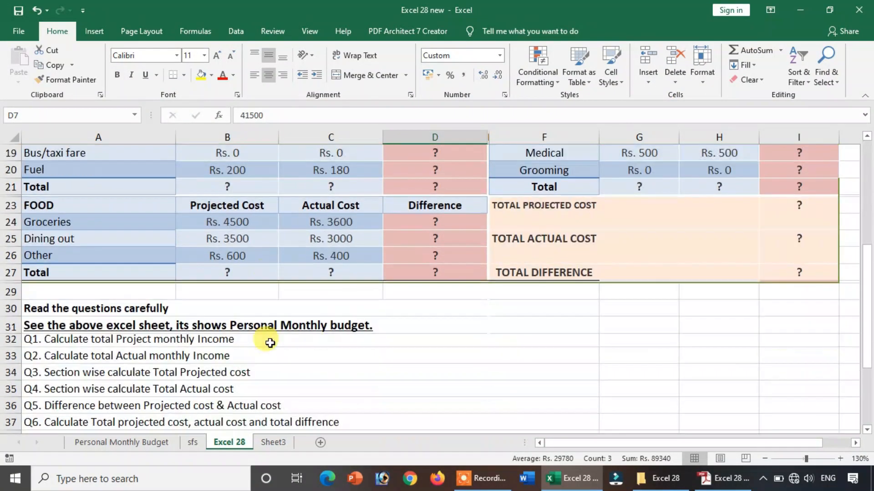
pyautogui.click(72, 291)
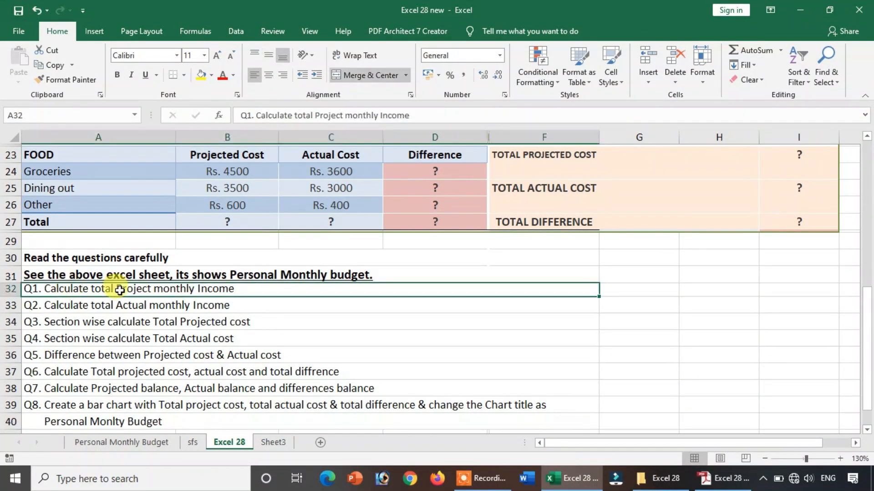
pyautogui.click(107, 303)
pyautogui.scroll(7, 450, 285)
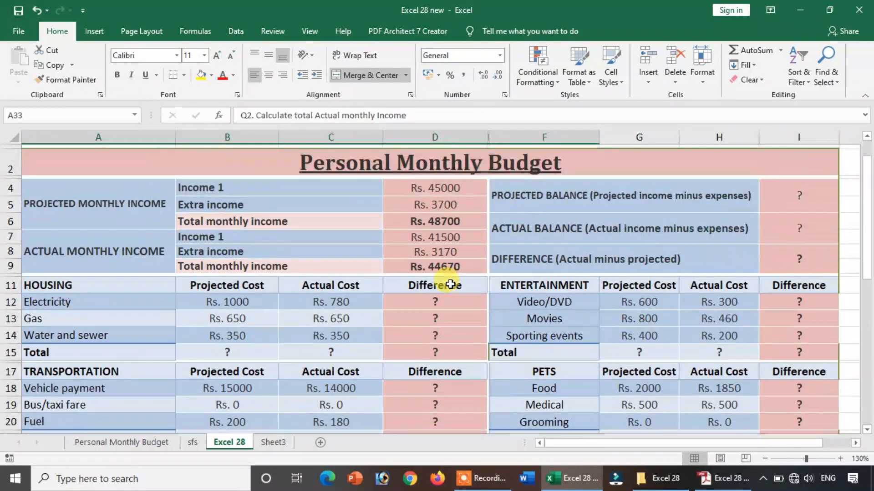
pyautogui.click(443, 223)
pyautogui.click(273, 222)
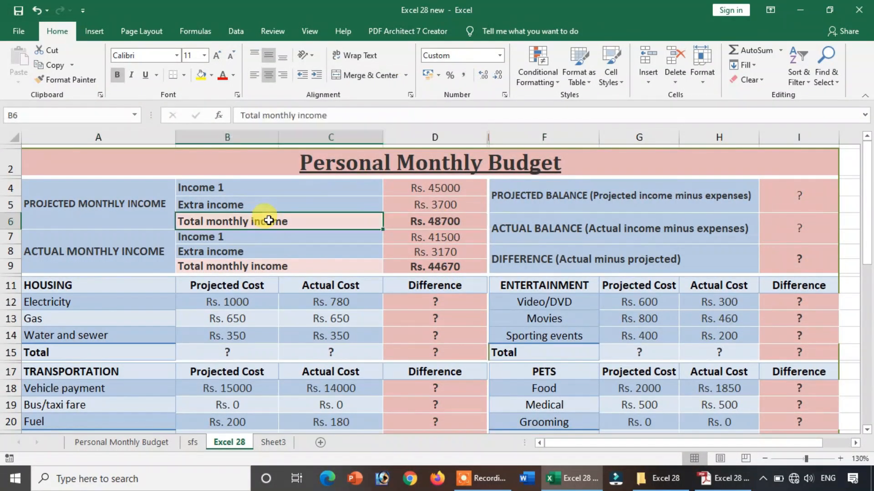
pyautogui.click(307, 268)
pyautogui.click(400, 267)
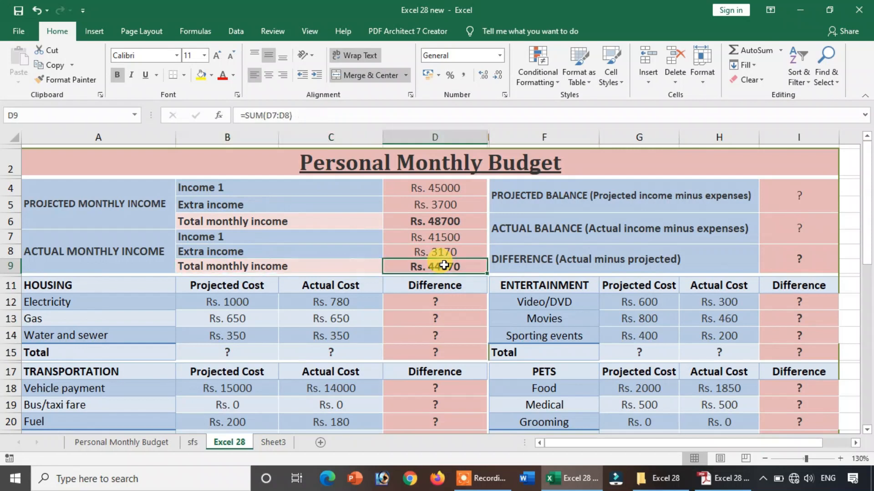
pyautogui.click(45, 248)
pyautogui.click(62, 200)
pyautogui.click(59, 251)
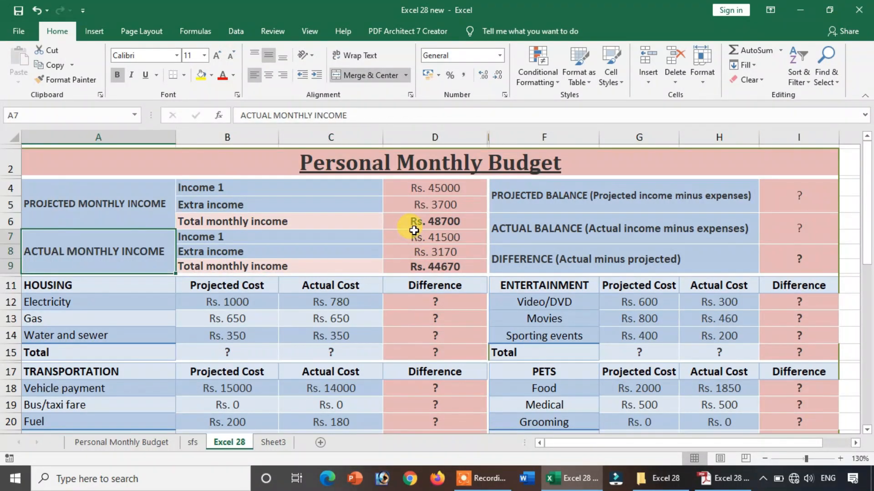
pyautogui.click(409, 237)
# - Examine question Q3 alongside the Housing, Transportation, Entertainment, Pets and Food sections and the Food total cells
pyautogui.scroll(-7, 359, 306)
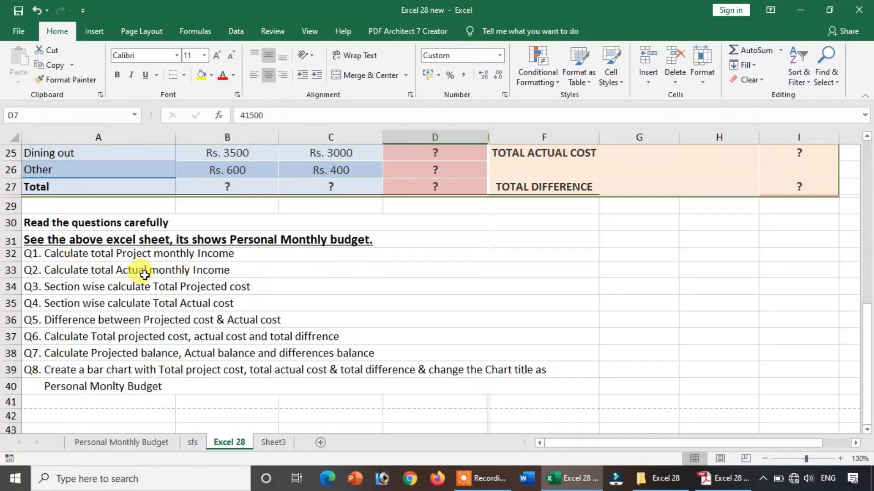
pyautogui.click(65, 286)
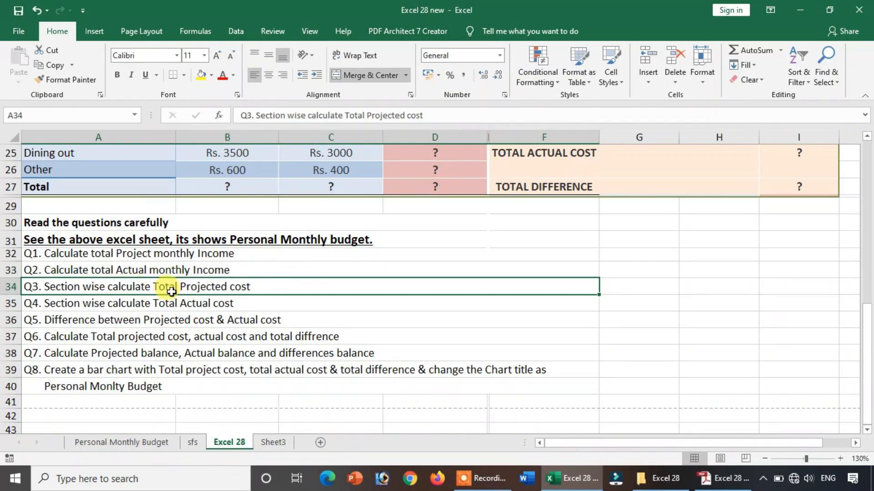
pyautogui.scroll(3, 208, 287)
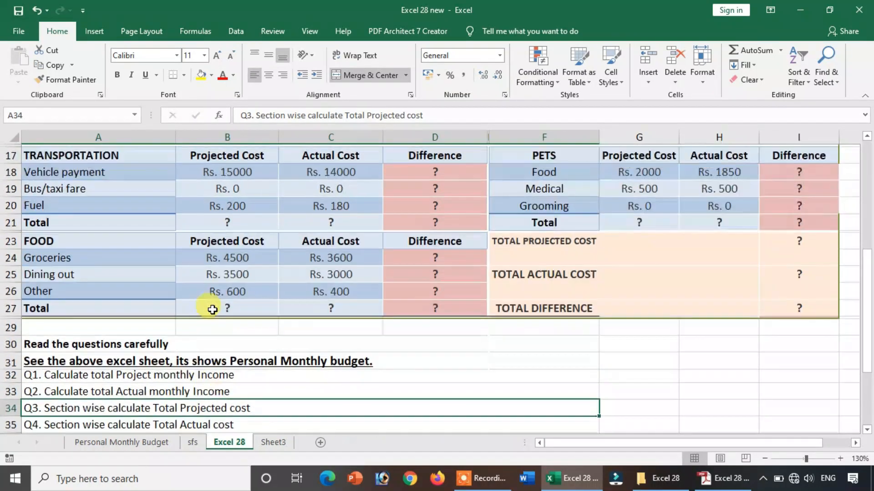
pyautogui.scroll(5, 213, 309)
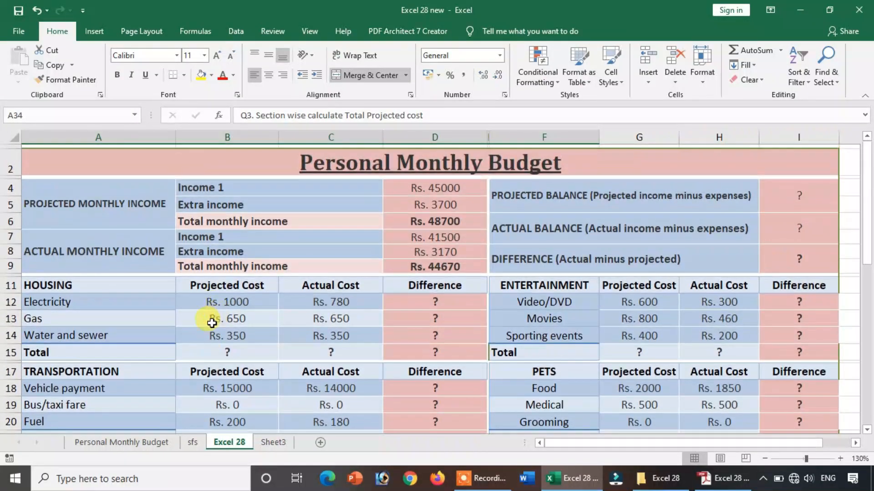
pyautogui.click(125, 282)
pyautogui.click(110, 387)
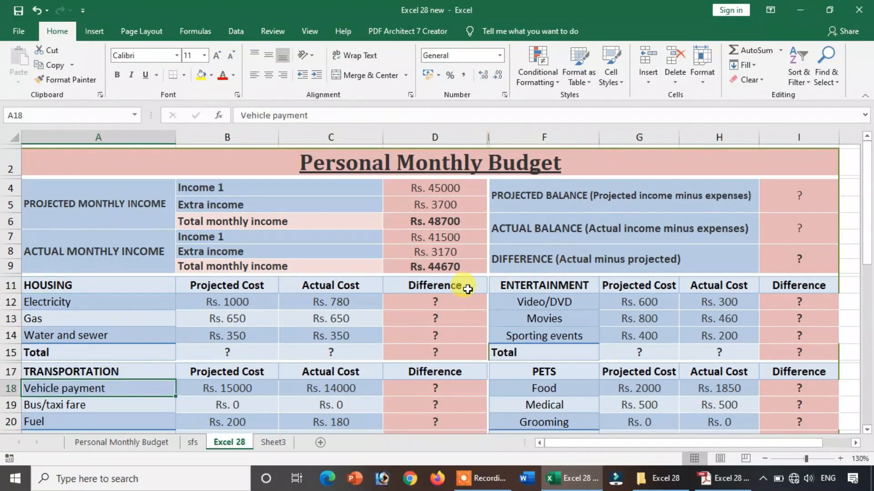
pyautogui.click(569, 285)
pyautogui.click(559, 370)
pyautogui.scroll(-3, 559, 355)
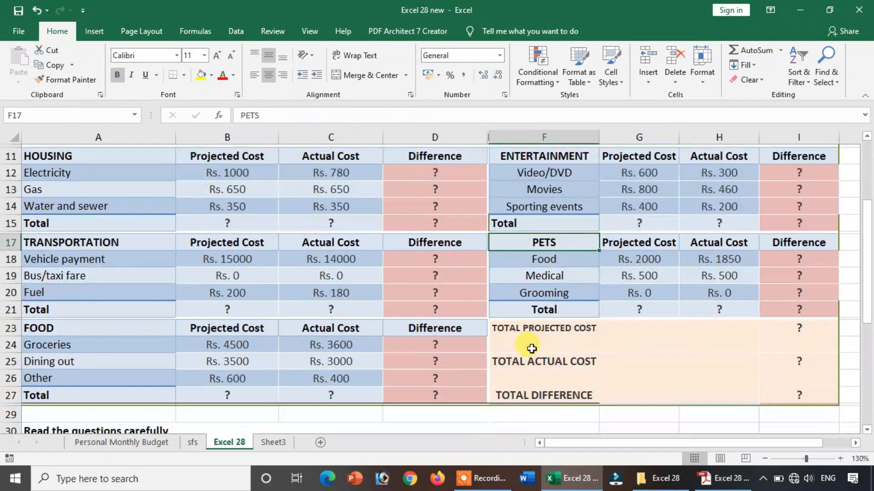
pyautogui.click(148, 326)
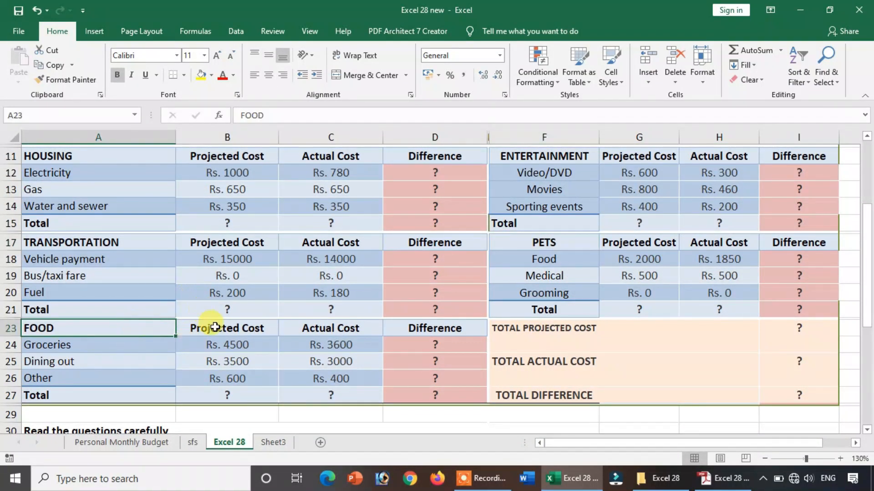
pyautogui.click(224, 399)
pyautogui.click(327, 394)
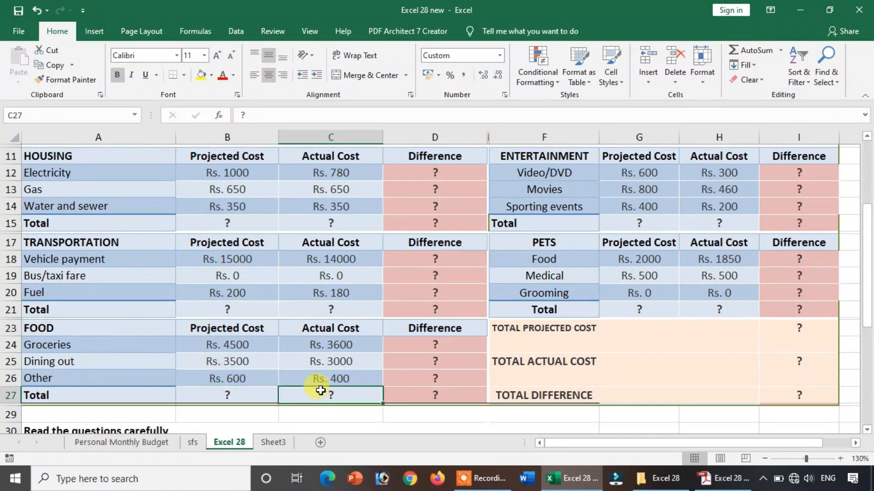
# - Replace the Housing total placeholders in B15:C15 with an AutoSum of B12:B14, extended to the Actual Cost column
pyautogui.scroll(2, 304, 385)
pyautogui.click(238, 307)
pyautogui.click(247, 318)
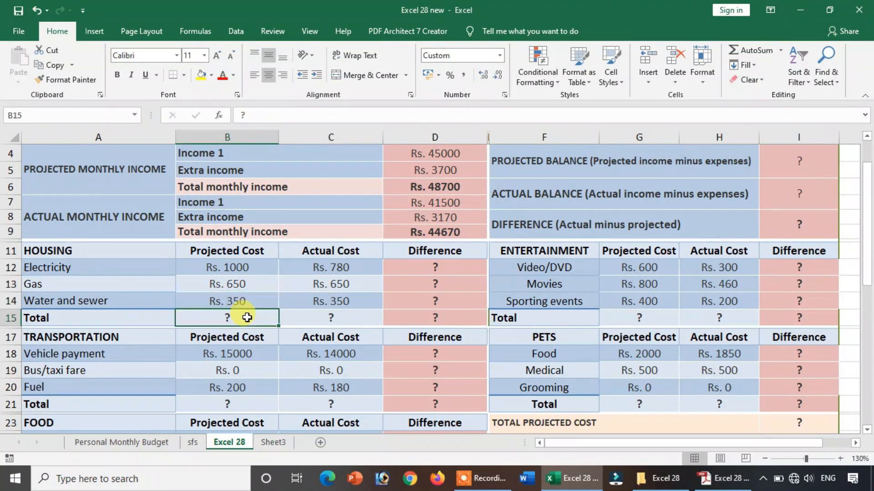
pyautogui.moveTo(289, 321); pyautogui.dragTo(332, 321)
pyautogui.press('Delete')
pyautogui.click(229, 317)
pyautogui.moveTo(247, 268); pyautogui.dragTo(242, 318)
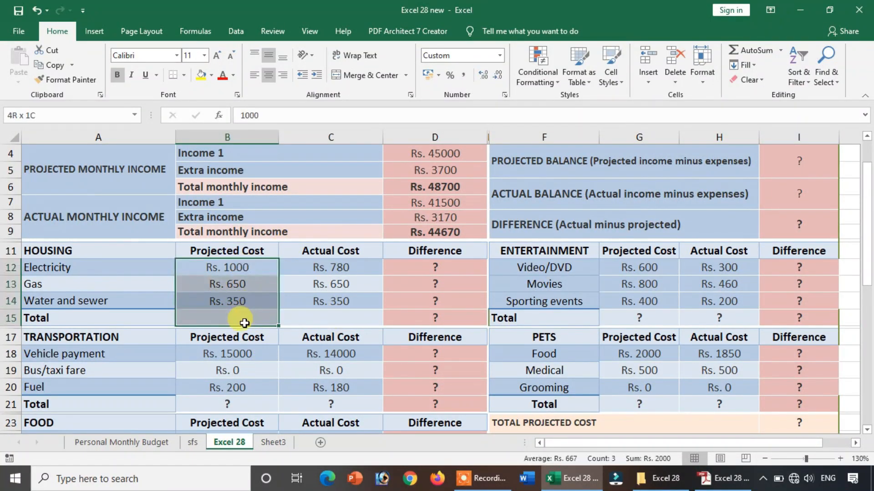
pyautogui.click(741, 50)
pyautogui.click(254, 314)
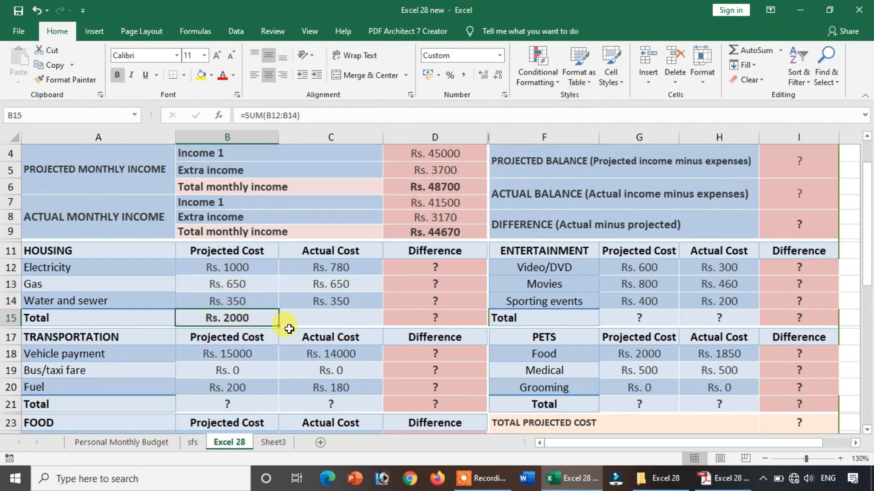
pyautogui.moveTo(279, 327); pyautogui.dragTo(342, 323)
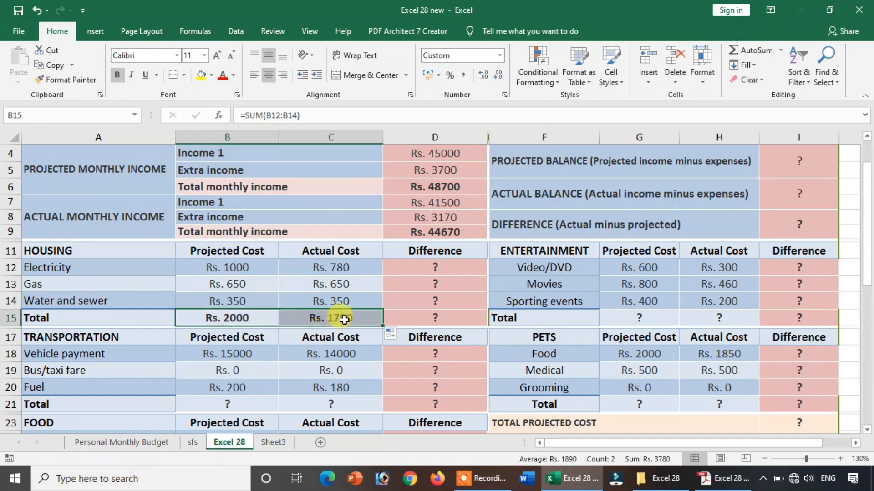
# - Replace the Transportation total placeholders in B21:C21 with an AutoSum of B18:B20, extended to the Actual Cost column
pyautogui.scroll(-2, 319, 315)
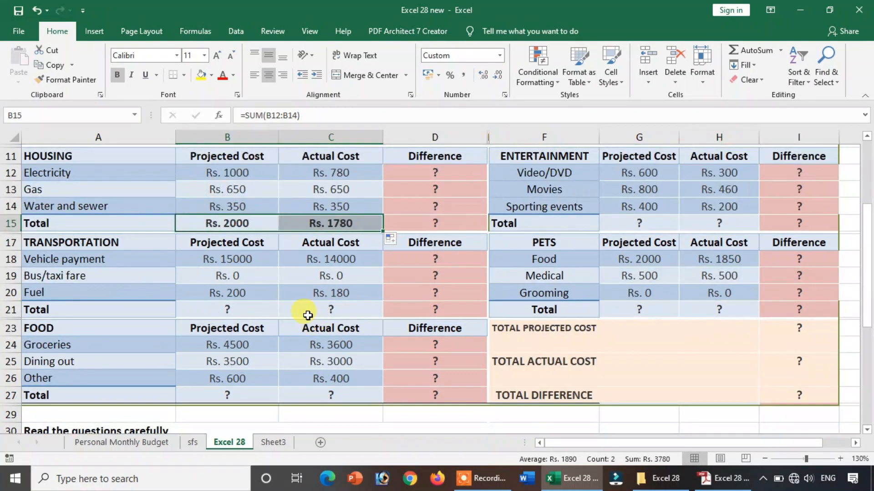
pyautogui.moveTo(261, 315); pyautogui.dragTo(317, 310)
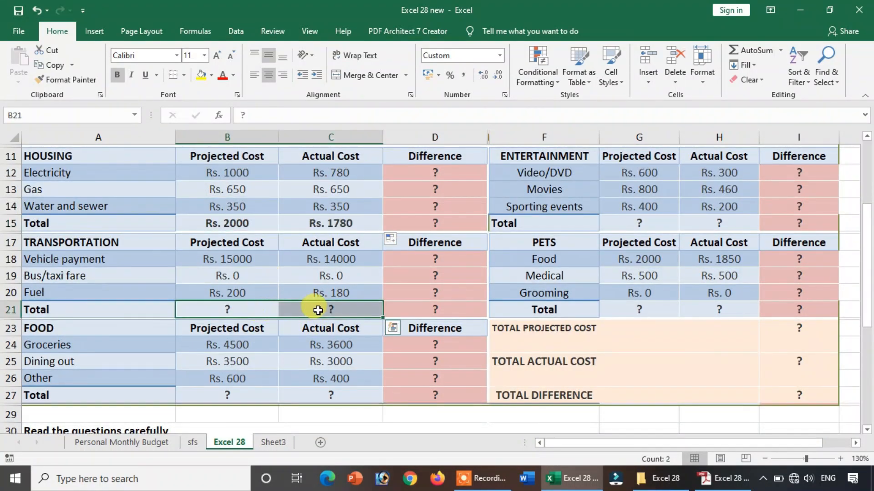
pyautogui.press('Delete')
pyautogui.moveTo(260, 257); pyautogui.dragTo(256, 313)
pyautogui.click(753, 50)
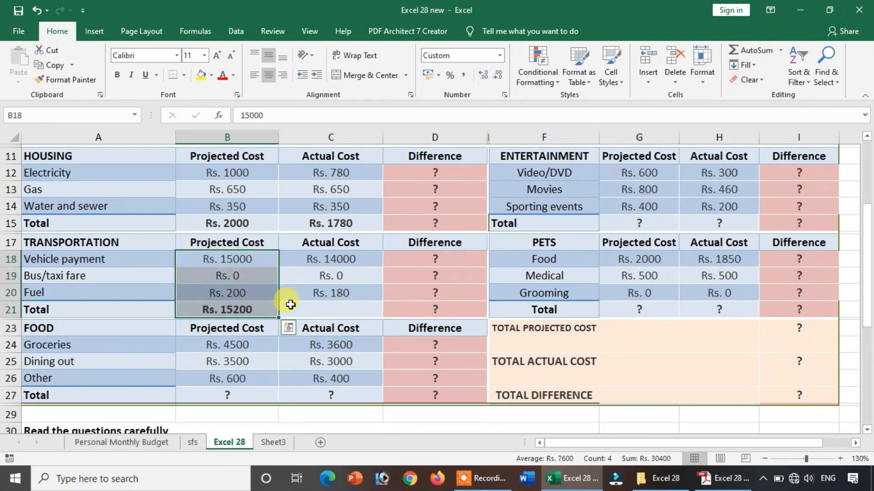
pyautogui.click(273, 316)
pyautogui.moveTo(279, 318); pyautogui.dragTo(371, 312)
# - Replace the Food total placeholders in B27:C27 with an AutoSum of B24:B26, extended to the Actual Cost column
pyautogui.scroll(-2, 273, 336)
pyautogui.moveTo(255, 310); pyautogui.dragTo(308, 308)
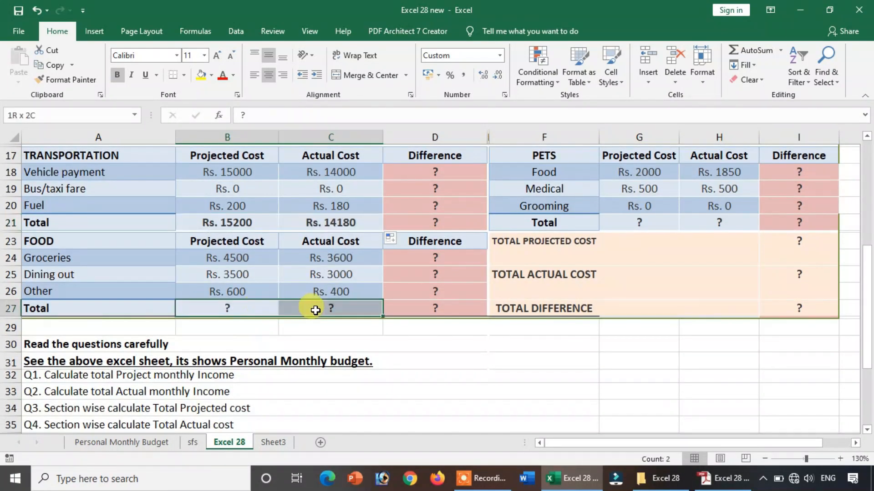
pyautogui.press('Delete')
pyautogui.moveTo(237, 258); pyautogui.dragTo(227, 308)
pyautogui.click(753, 50)
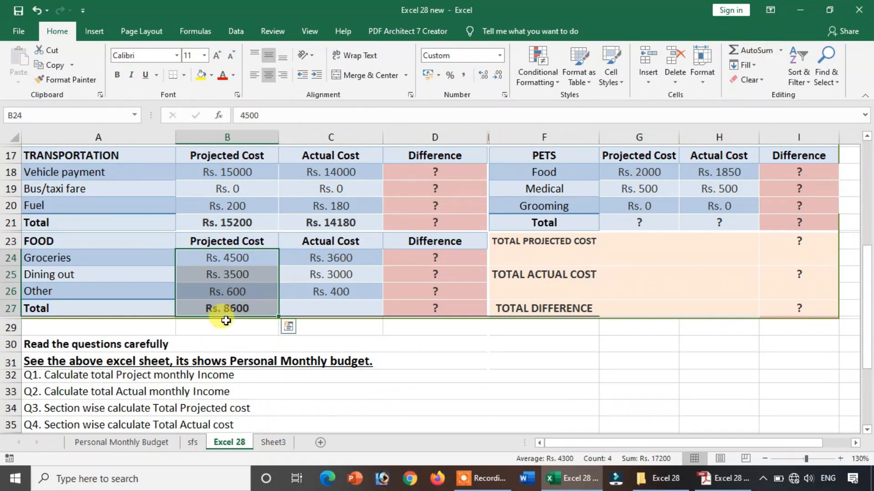
pyautogui.click(240, 307)
pyautogui.moveTo(280, 317); pyautogui.dragTo(376, 313)
# - Replace the Entertainment total placeholders in G15:H15 with an AutoSum of G12:G14, extended to the Actual Cost column
pyautogui.scroll(3, 292, 331)
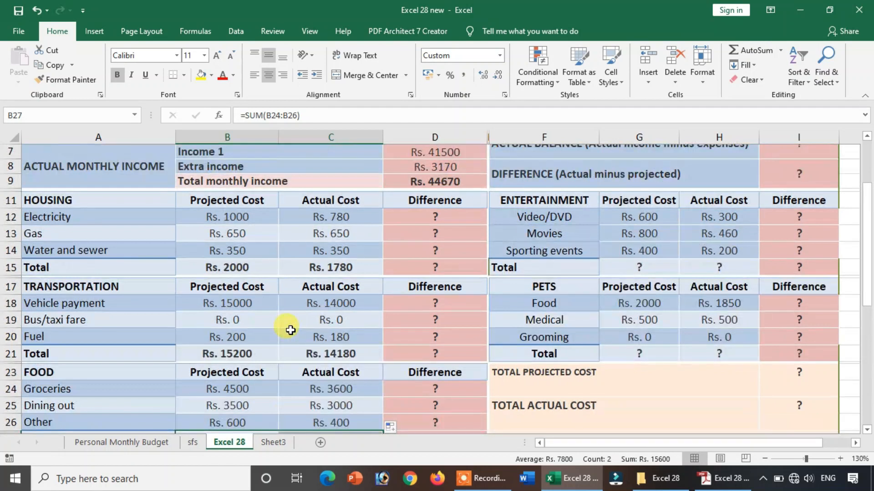
pyautogui.click(622, 266)
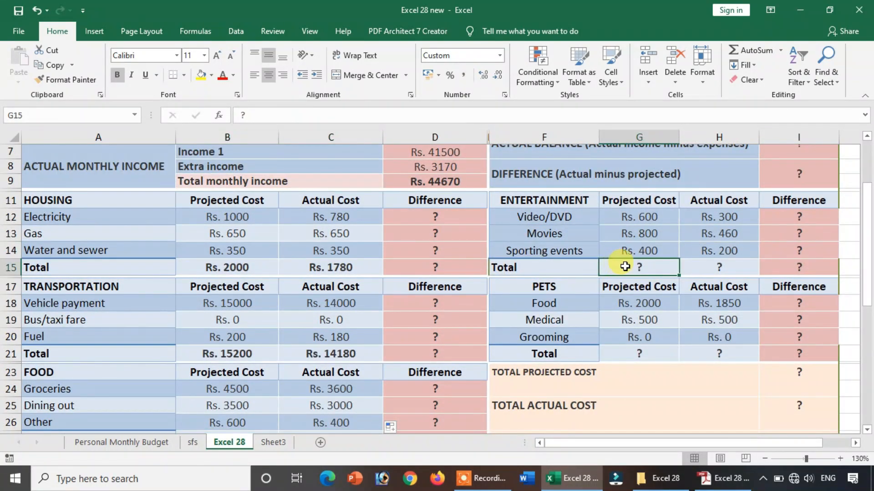
pyautogui.moveTo(678, 268); pyautogui.dragTo(693, 267)
pyautogui.press('Delete')
pyautogui.click(630, 277)
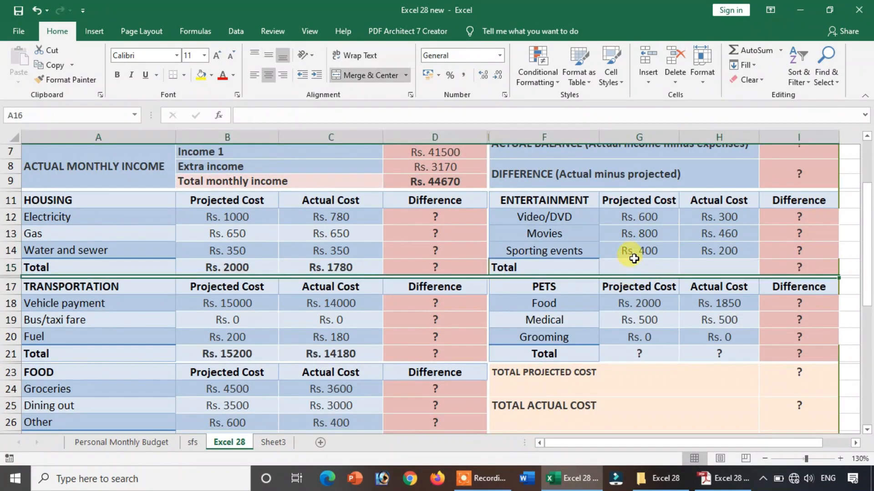
pyautogui.moveTo(647, 223); pyautogui.dragTo(644, 265)
pyautogui.click(774, 46)
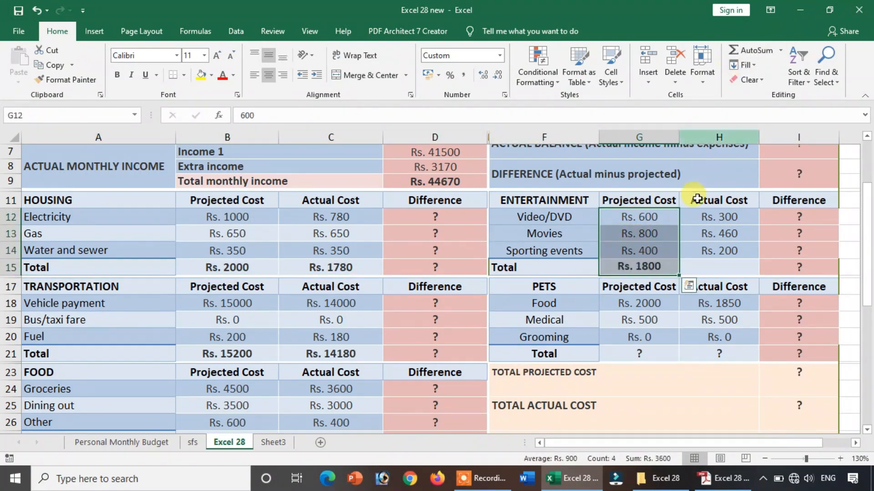
pyautogui.click(651, 267)
pyautogui.moveTo(678, 278); pyautogui.dragTo(736, 273)
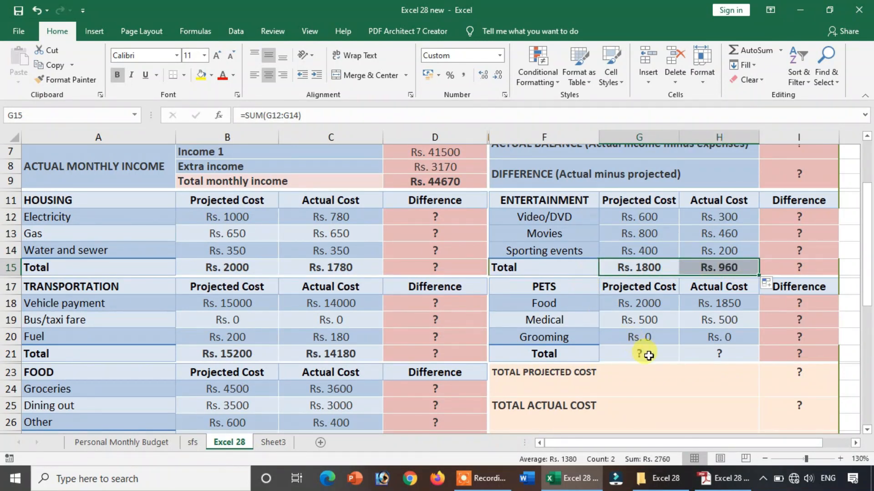
# - Replace the Pets total placeholders in G21:H21 with an AutoSum of G18:G20, extended to the Actual Cost column
pyautogui.moveTo(648, 356); pyautogui.dragTo(700, 353)
pyautogui.press('Delete')
pyautogui.moveTo(639, 304); pyautogui.dragTo(640, 354)
pyautogui.click(738, 50)
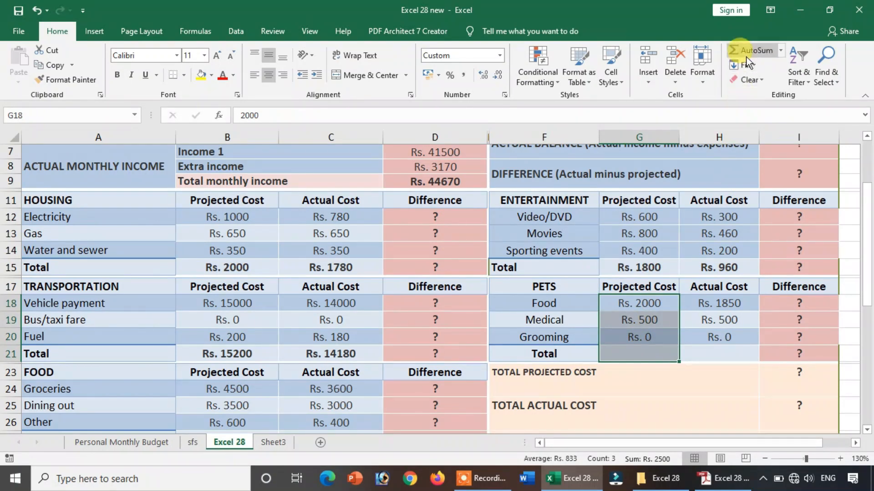
pyautogui.click(661, 354)
pyautogui.moveTo(679, 365); pyautogui.dragTo(723, 359)
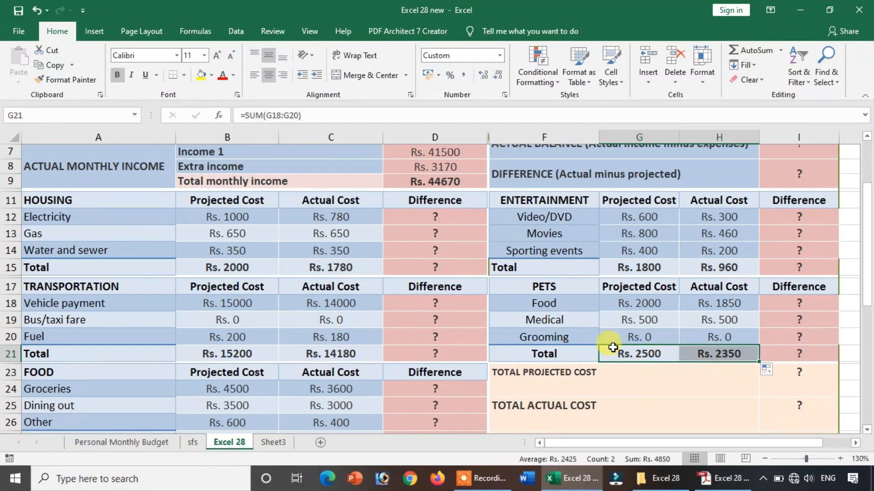
# - Check questions Q3 and Q4 against the section totals and read question Q5
pyautogui.scroll(2, 496, 282)
pyautogui.scroll(-4, 416, 289)
pyautogui.scroll(-3, 395, 302)
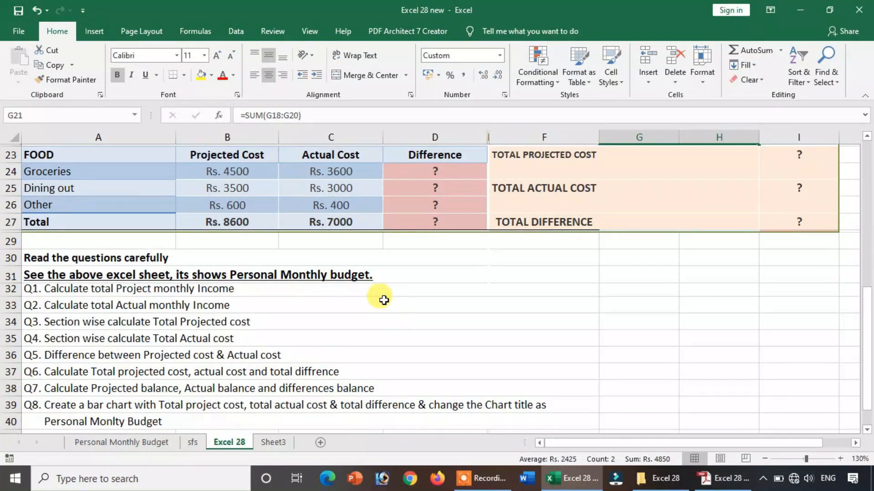
pyautogui.click(146, 323)
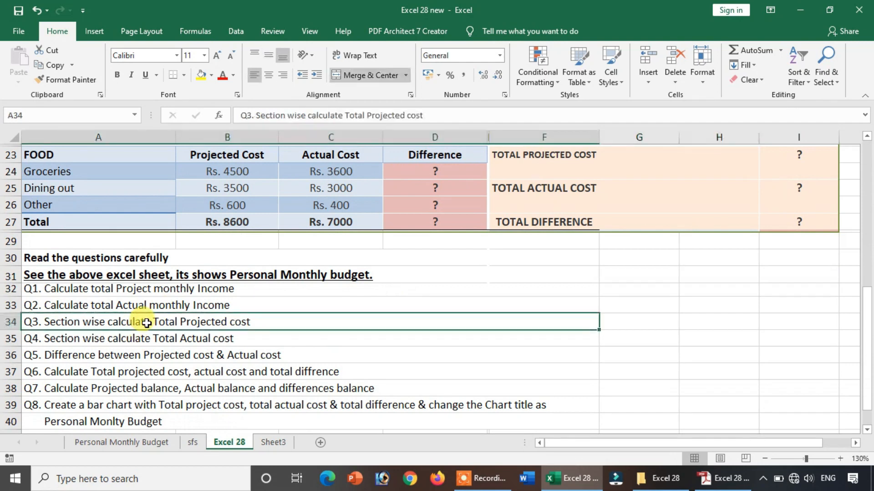
pyautogui.click(165, 337)
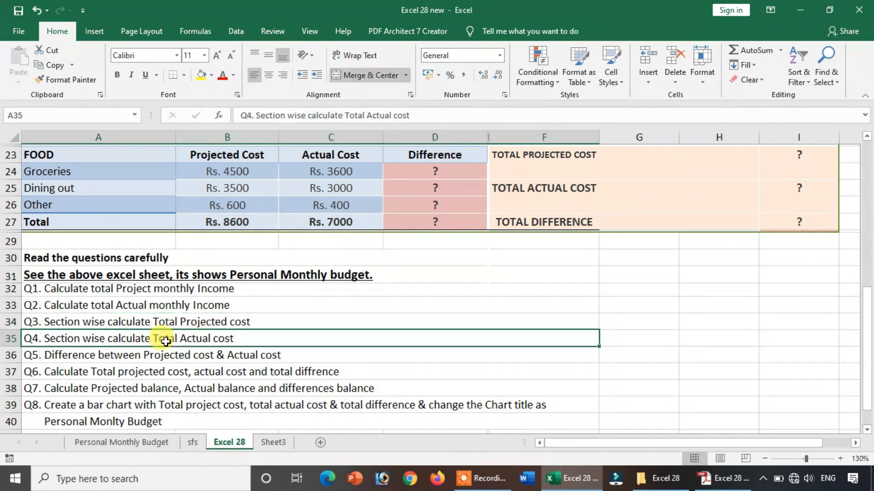
pyautogui.scroll(1, 191, 303)
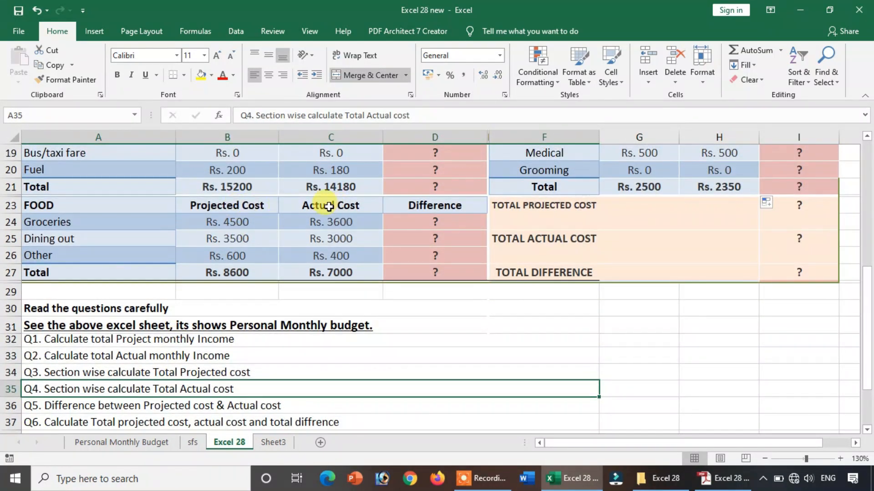
pyautogui.click(248, 273)
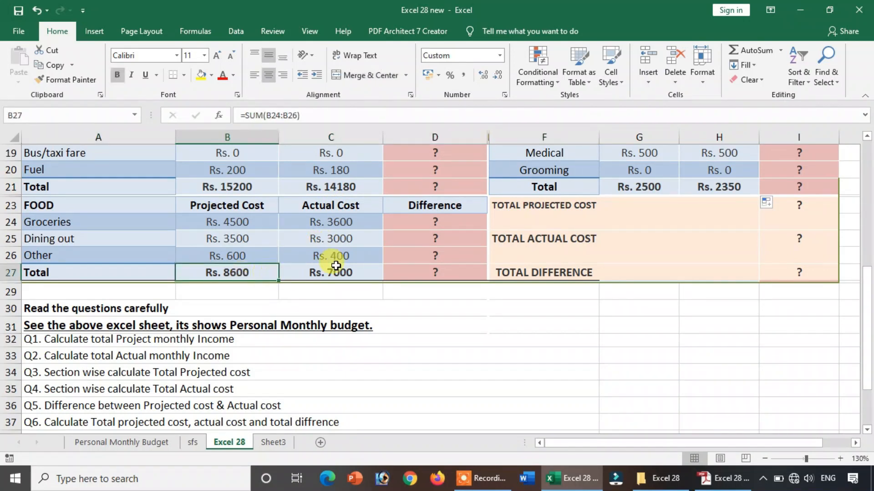
pyautogui.scroll(-2, 56, 231)
pyautogui.click(182, 320)
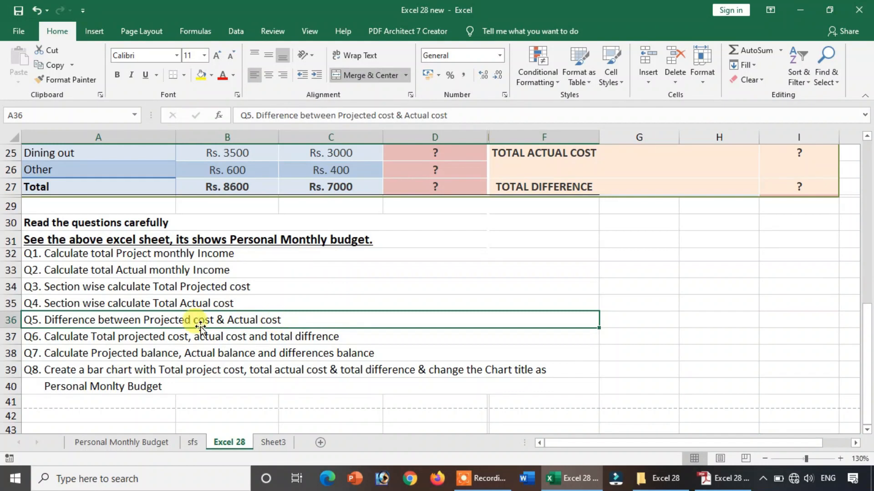
# - Enter the formula =B12-C12 in D12 as the difference between Electricity's projected and actual cost
pyautogui.scroll(8, 464, 302)
pyautogui.click(467, 305)
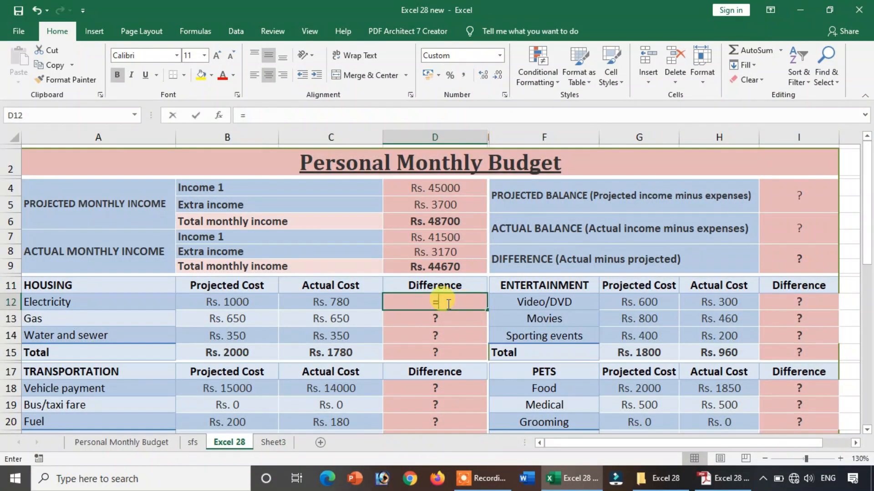
pyautogui.write('=')
pyautogui.click(246, 301)
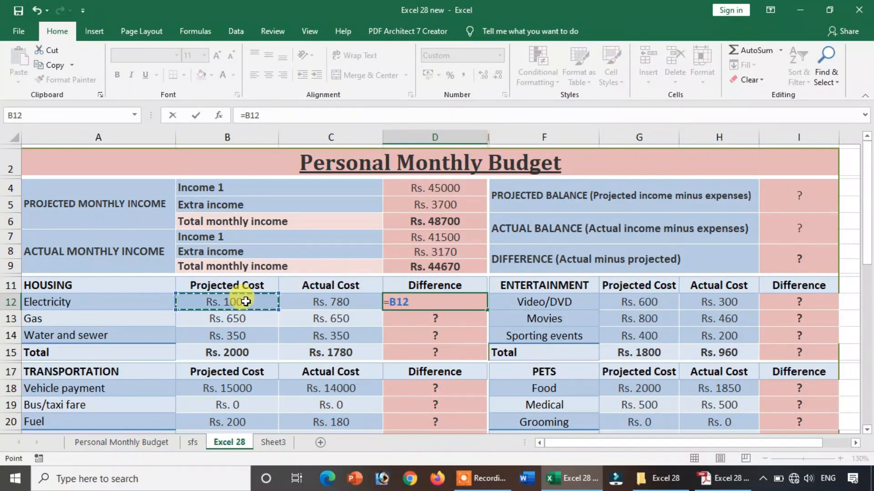
pyautogui.write('-')
pyautogui.click(365, 303)
pyautogui.press('Return')
# - Fill the Housing difference formula from D12 down through the Total row in D15
pyautogui.click(403, 303)
pyautogui.click(488, 310)
pyautogui.moveTo(489, 310); pyautogui.dragTo(488, 354)
pyautogui.click(474, 302)
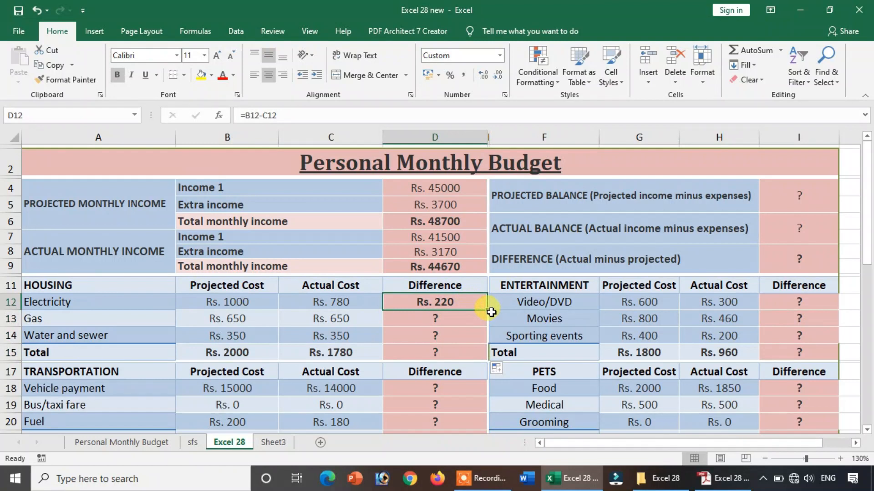
pyautogui.moveTo(487, 308); pyautogui.dragTo(473, 362)
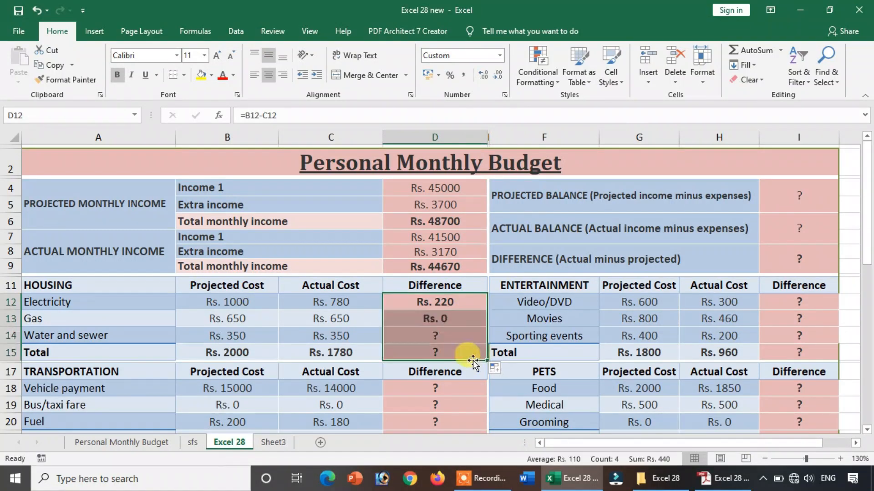
pyautogui.click(440, 348)
pyautogui.scroll(-1, 443, 347)
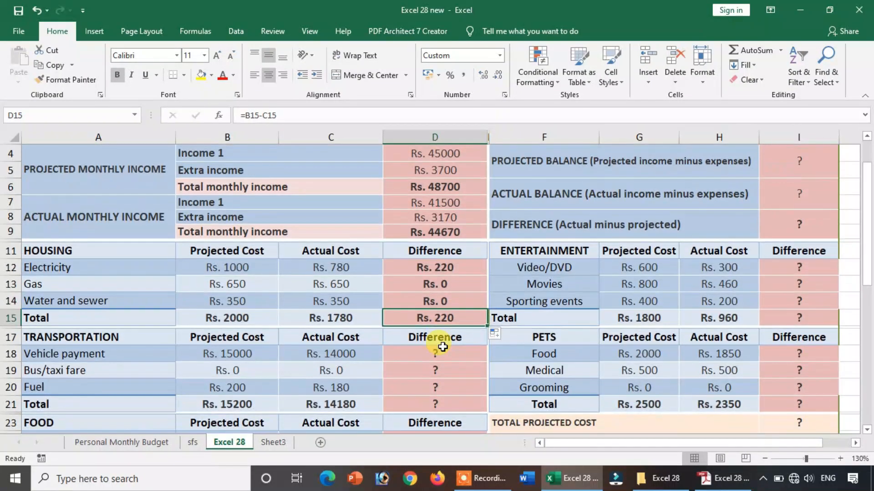
# - Copy the Housing total's difference formula from D15 into D18 and fill it down through the Transportation Total row in D21
pyautogui.hotkey('ctrl', 'c')
pyautogui.click(443, 358)
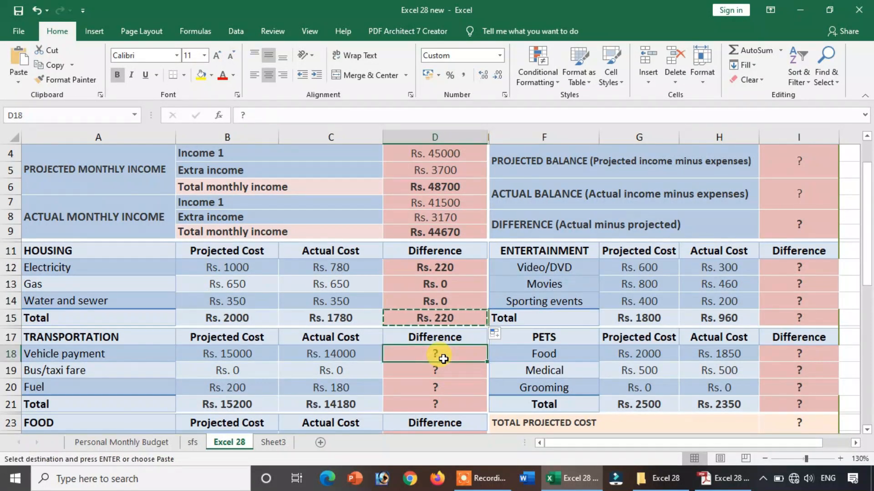
pyautogui.hotkey('ctrl', 'v')
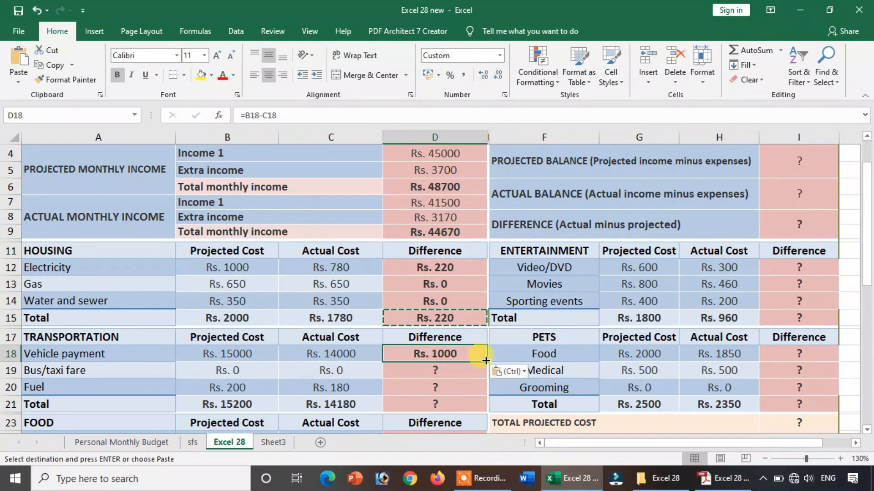
pyautogui.moveTo(487, 361); pyautogui.dragTo(485, 406)
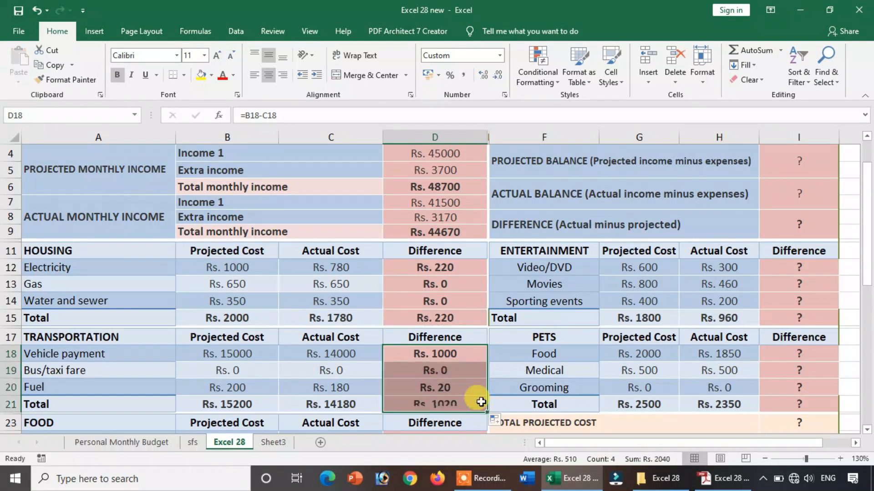
# - Copy the difference formula from D19 into D24 and fill it down through the Food Total row in D27
pyautogui.click(462, 374)
pyautogui.hotkey('ctrl', 'c')
pyautogui.scroll(-3, 463, 374)
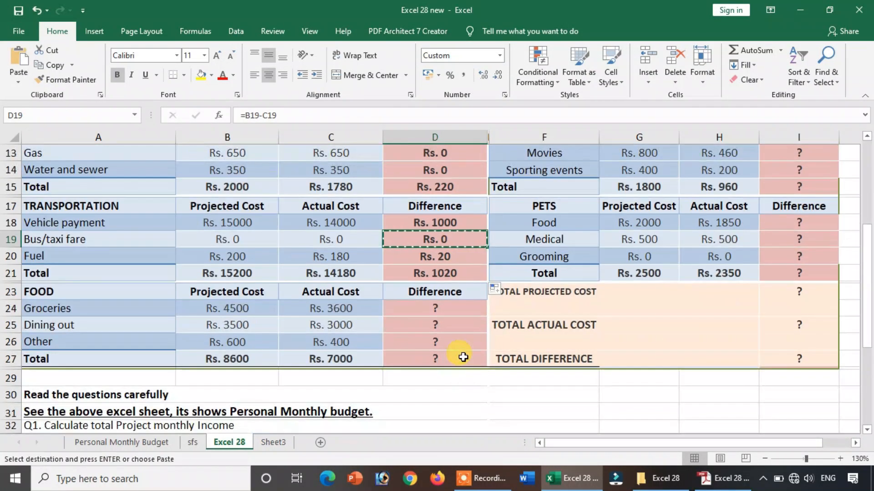
pyautogui.click(458, 308)
pyautogui.press('Return')
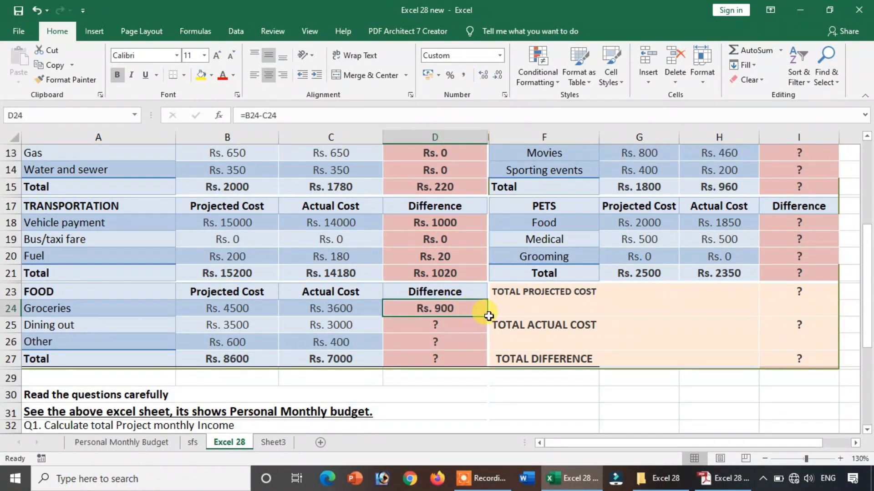
pyautogui.moveTo(487, 317); pyautogui.dragTo(480, 375)
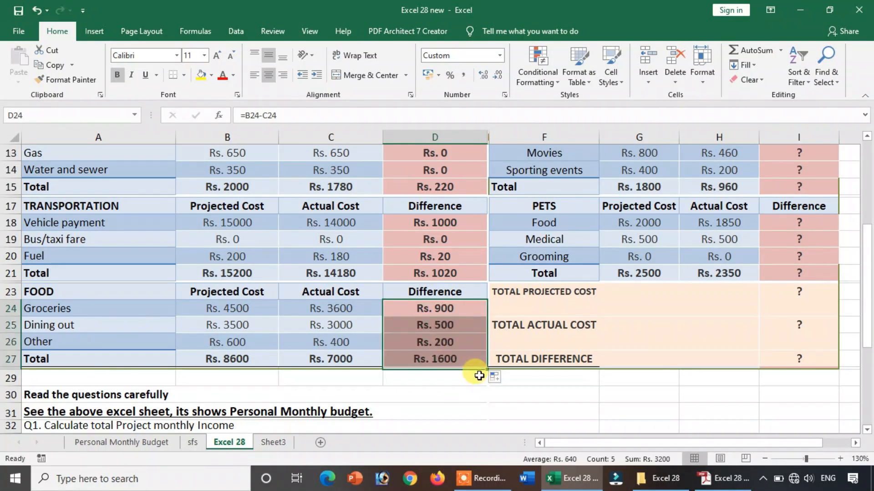
# - Enter the formula =G12-H12 in I12 and fill it down through the Entertainment Total row in I15
pyautogui.scroll(4, 479, 376)
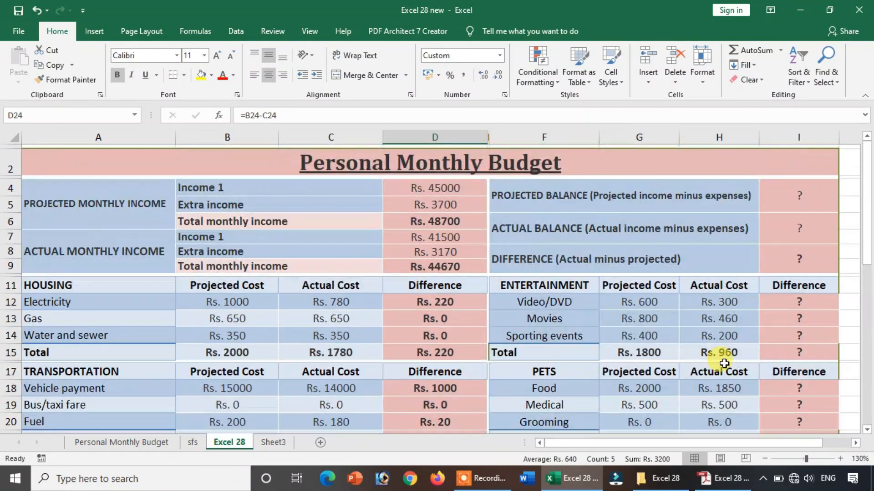
pyautogui.click(795, 305)
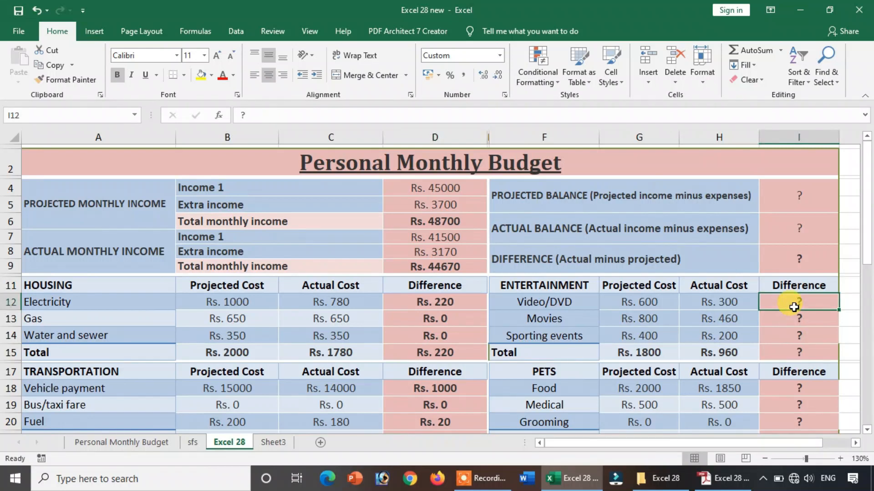
pyautogui.write('=')
pyautogui.click(646, 301)
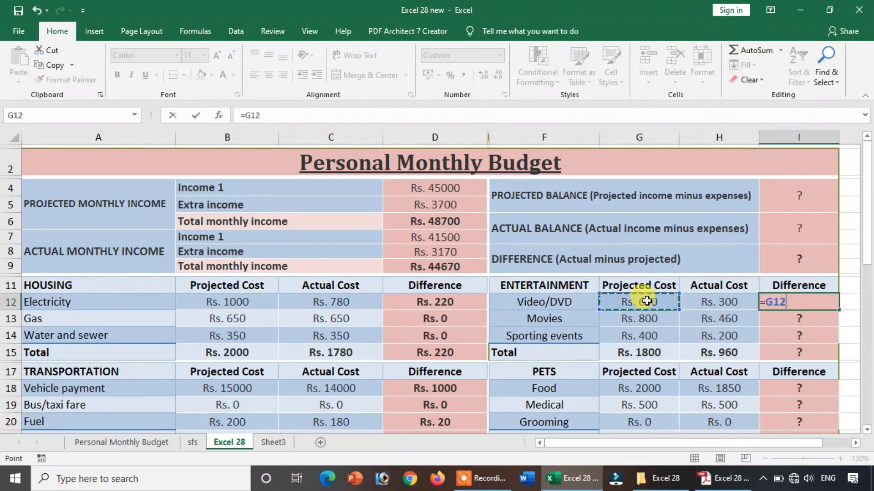
pyautogui.write('-')
pyautogui.click(708, 301)
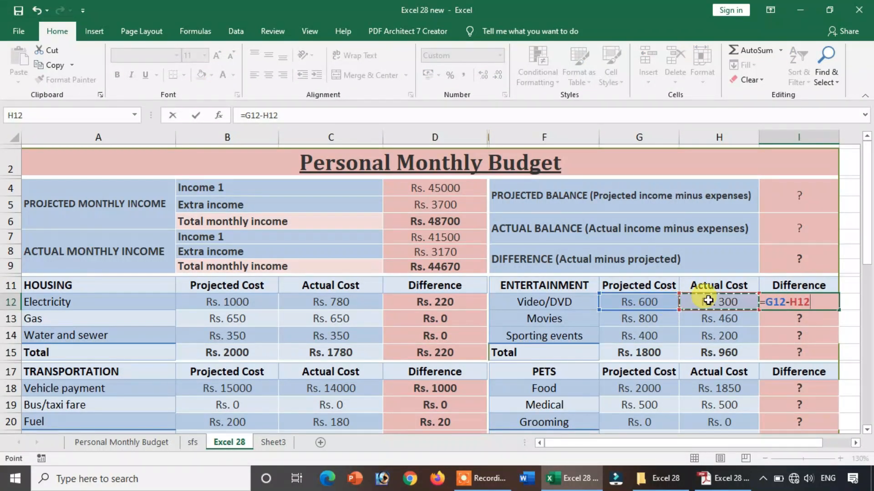
pyautogui.press('Return')
pyautogui.click(812, 300)
pyautogui.moveTo(840, 312); pyautogui.dragTo(833, 357)
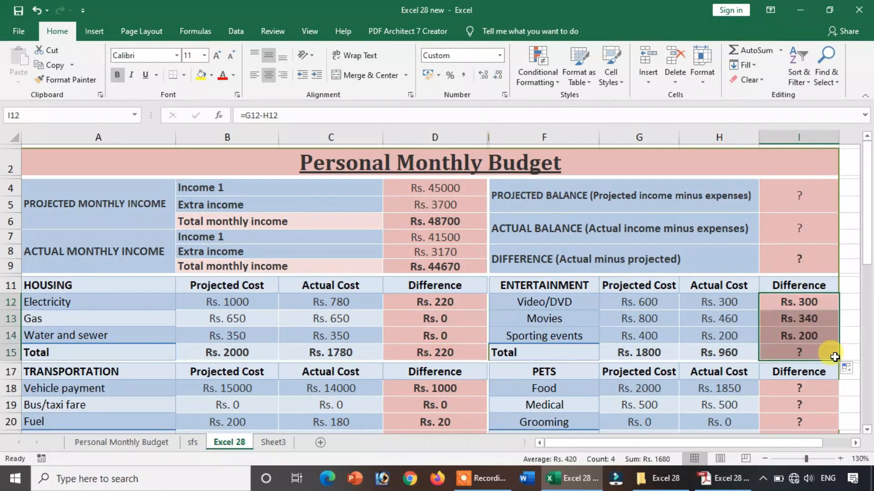
# - Copy the difference formula from I14 into I18 and fill it down through the Pets Total row in I21
pyautogui.click(813, 342)
pyautogui.hotkey('ctrl', 'c')
pyautogui.scroll(-2, 811, 381)
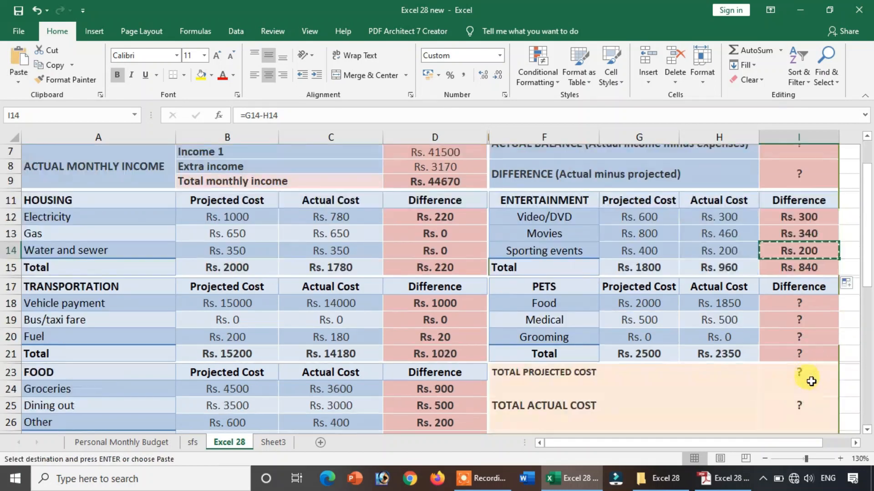
pyautogui.click(811, 302)
pyautogui.hotkey('ctrl', 'v')
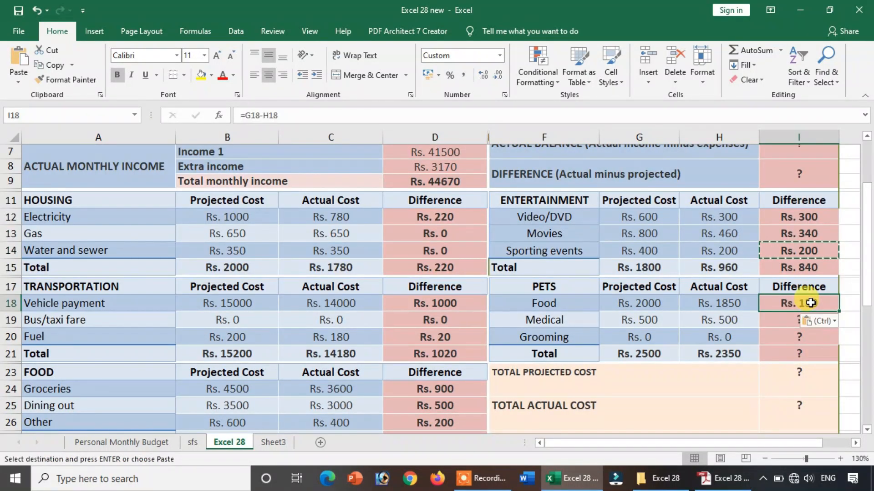
pyautogui.press('Escape')
pyautogui.moveTo(839, 312); pyautogui.dragTo(829, 363)
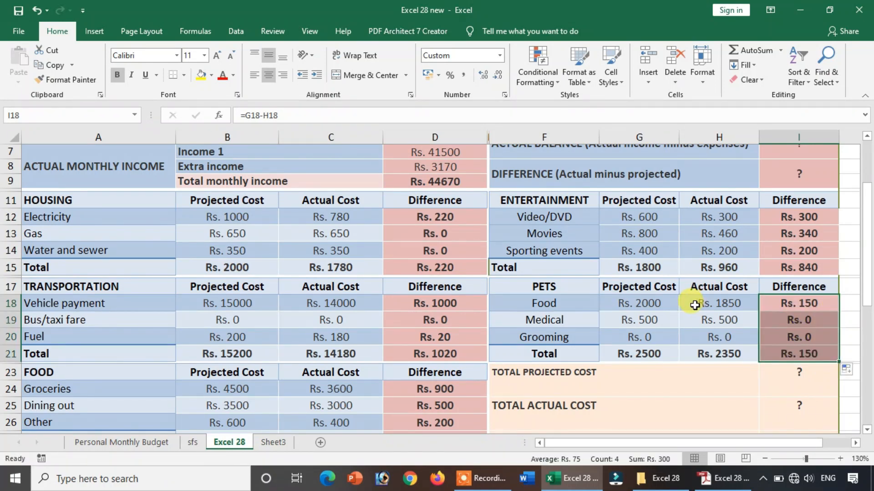
# - Check the section differences against questions Q3 to Q5, and read Q6 alongside the total cost and difference rows it asks for
pyautogui.scroll(2, 695, 305)
pyautogui.scroll(-3, 685, 307)
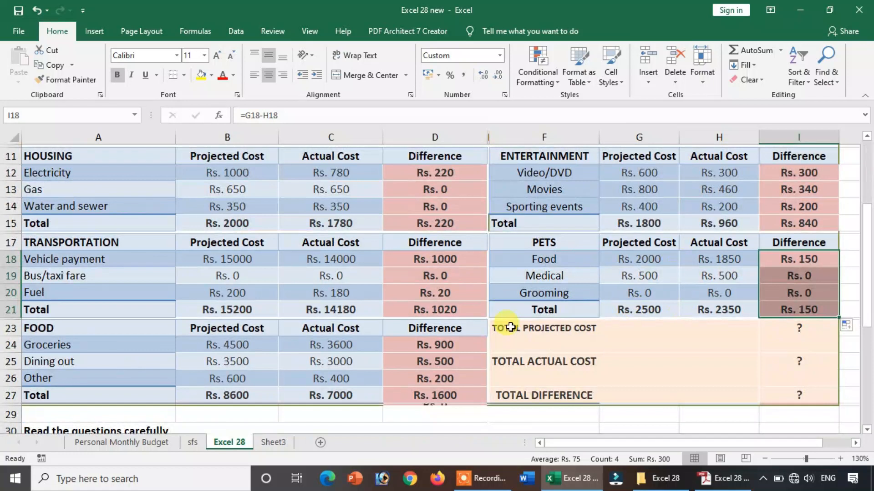
pyautogui.scroll(3, 171, 331)
pyautogui.scroll(-5, 175, 335)
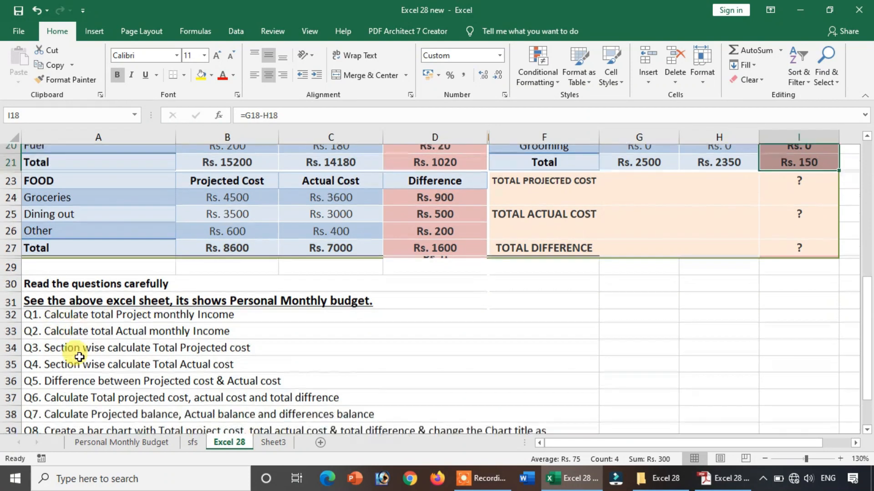
pyautogui.scroll(-2, 69, 353)
pyautogui.click(123, 279)
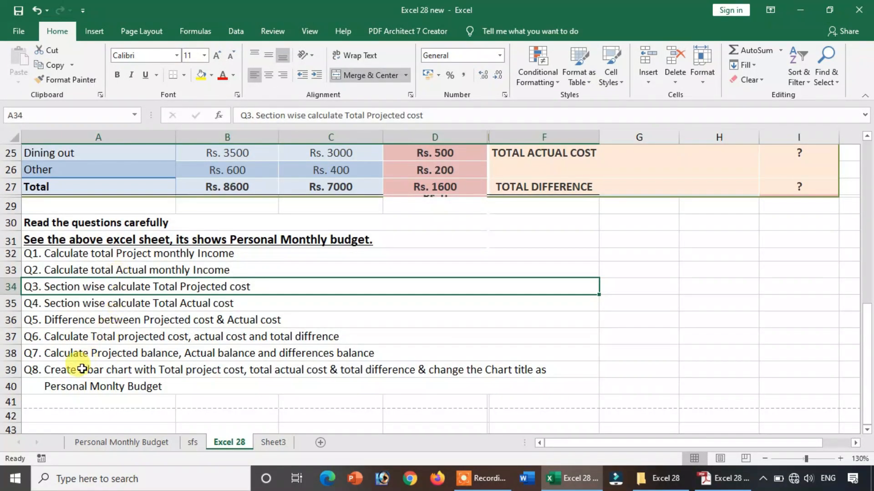
pyautogui.click(101, 337)
pyautogui.click(96, 320)
pyautogui.click(132, 306)
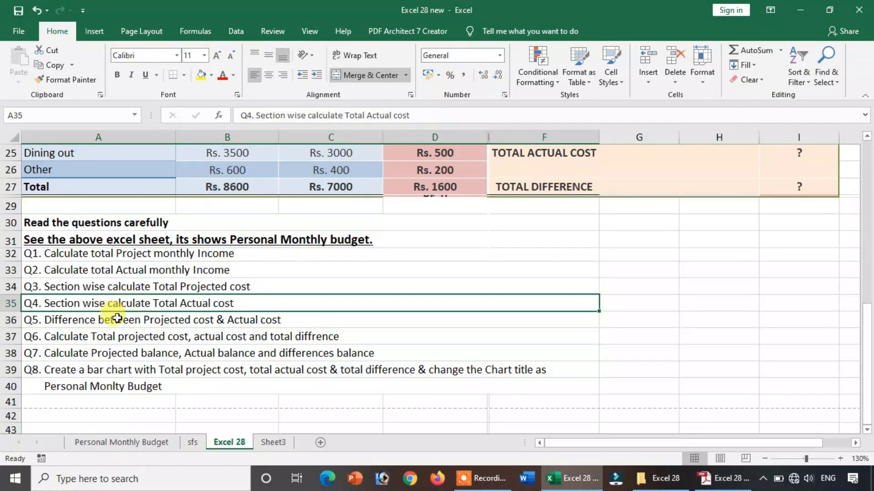
pyautogui.click(129, 319)
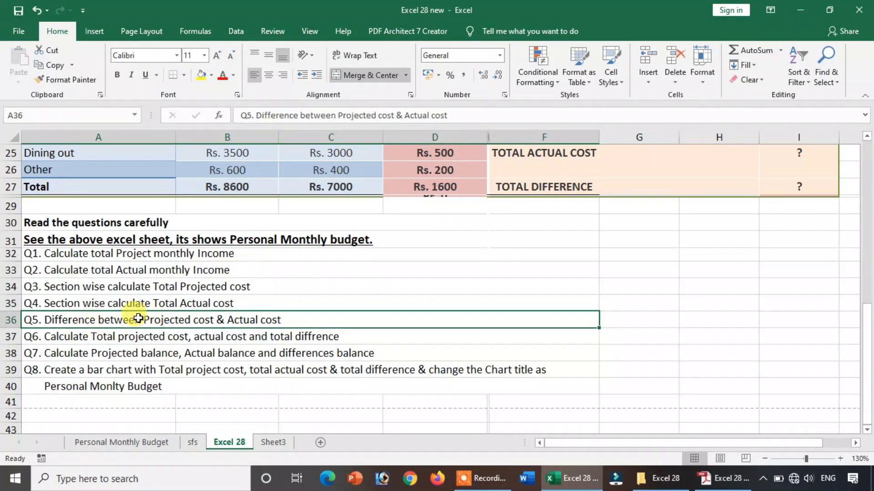
pyautogui.click(96, 339)
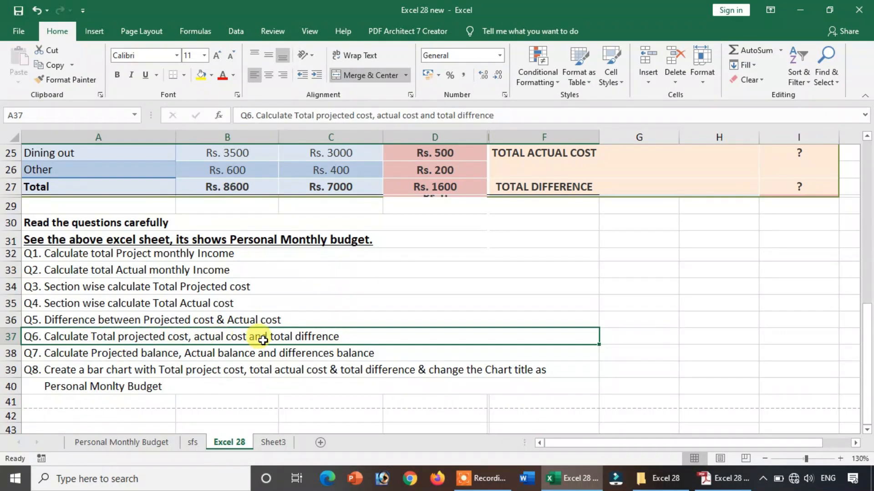
pyautogui.scroll(2, 415, 341)
pyautogui.scroll(6, 415, 342)
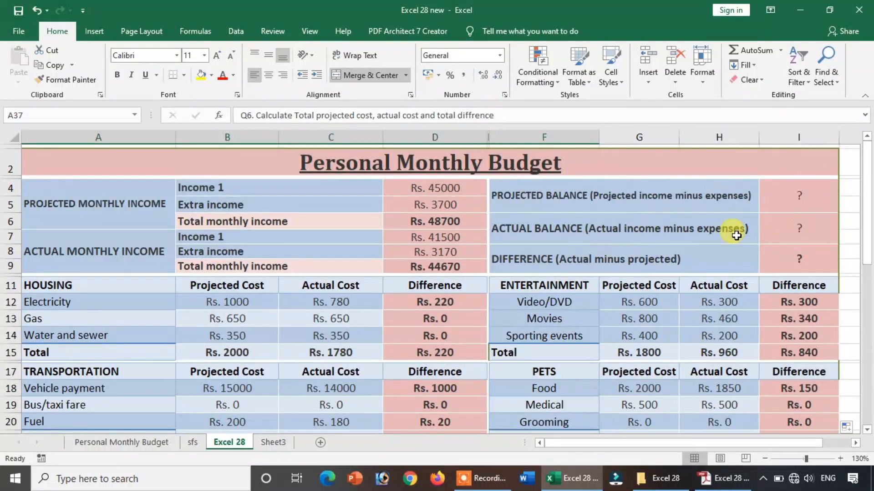
pyautogui.scroll(-5, 591, 296)
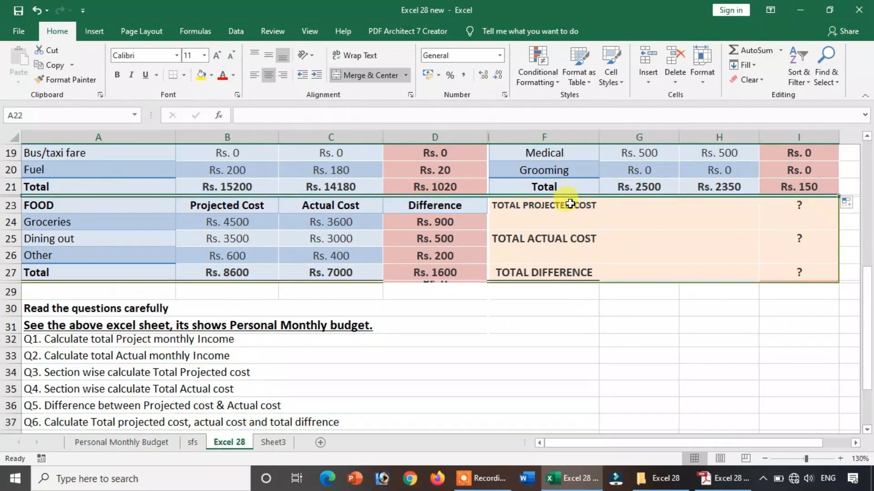
pyautogui.click(569, 206)
pyautogui.click(567, 234)
pyautogui.click(577, 269)
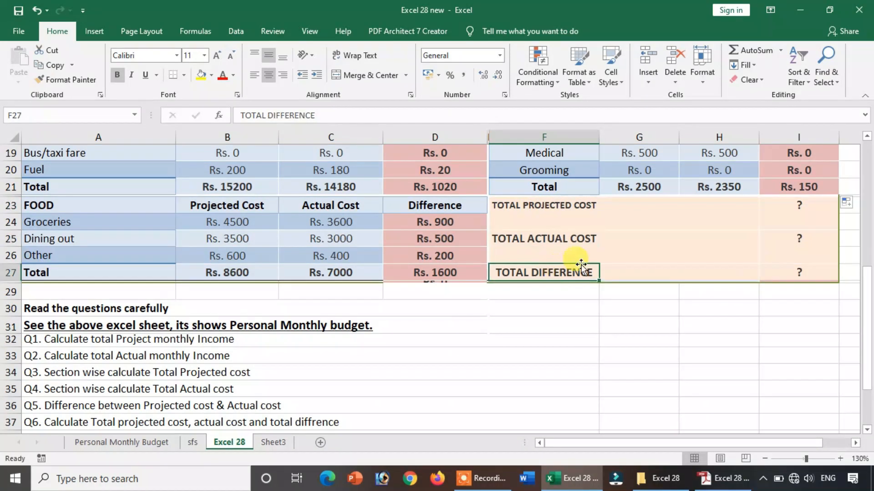
# - Enter the formula =B15+B21+B27+G15+G21 in I23 to add the five sections' projected totals as the Total Projected Cost
pyautogui.click(798, 210)
pyautogui.write('=')
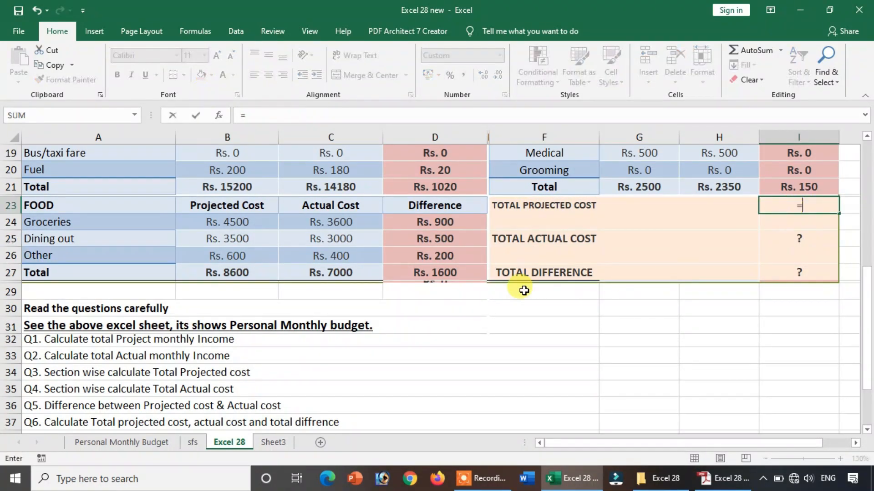
pyautogui.scroll(4, 428, 270)
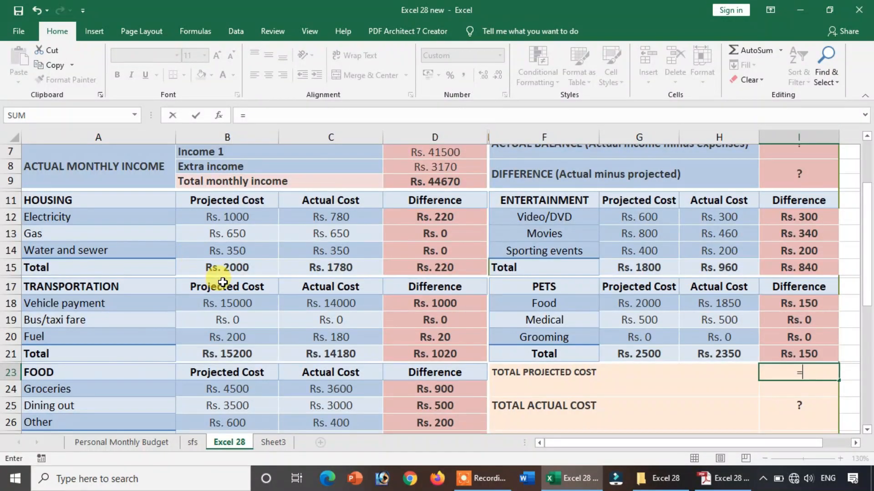
pyautogui.click(228, 268)
pyautogui.write('+')
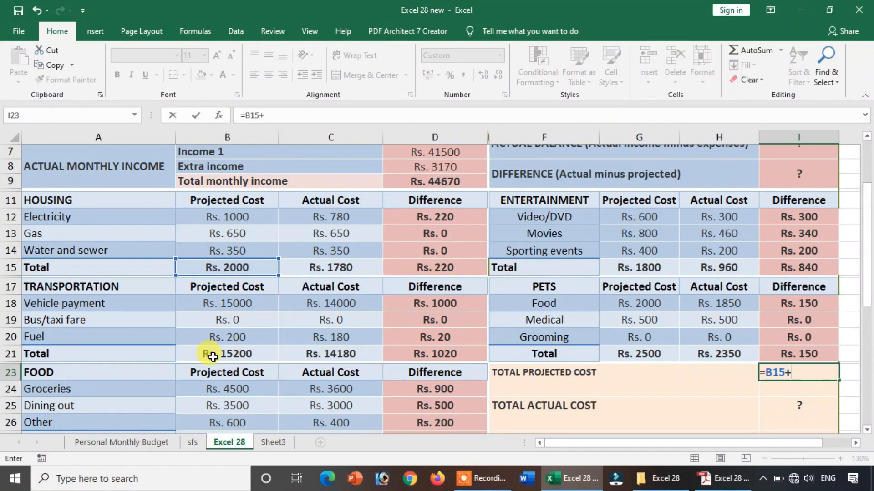
pyautogui.click(241, 355)
pyautogui.write('+')
pyautogui.scroll(-3, 242, 355)
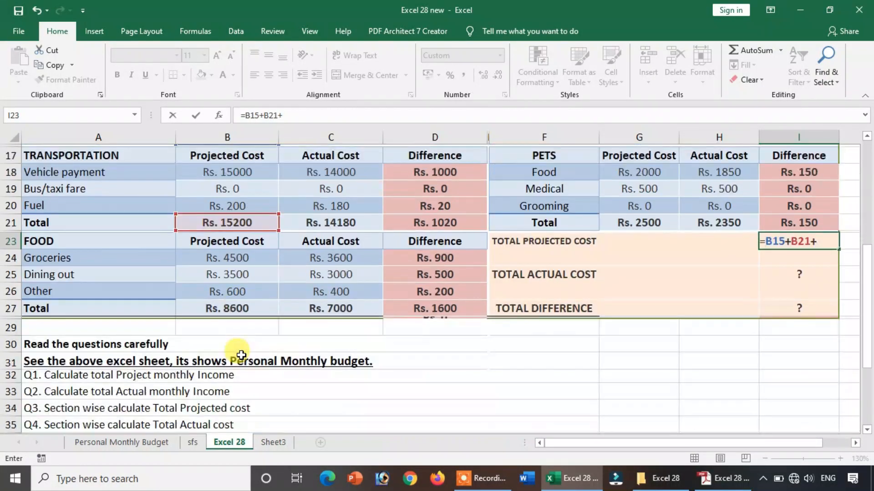
pyautogui.click(244, 306)
pyautogui.write('+')
pyautogui.scroll(3, 567, 280)
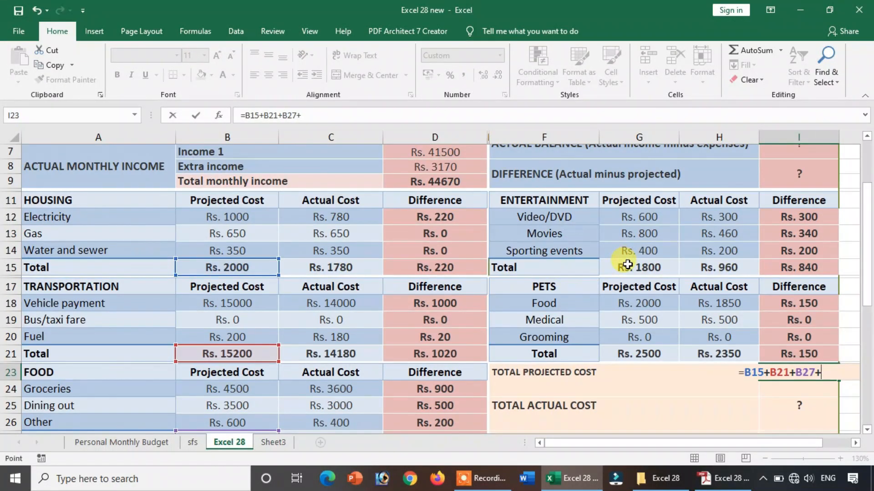
pyautogui.click(627, 265)
pyautogui.write('+')
pyautogui.click(653, 346)
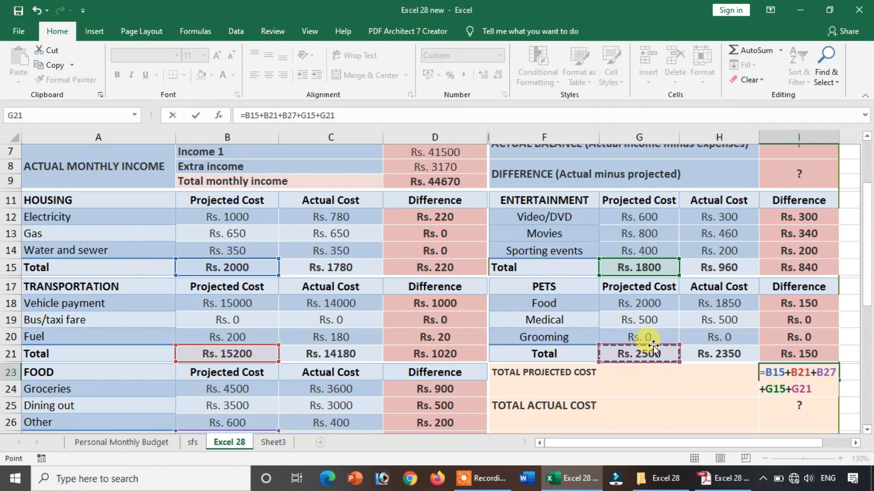
pyautogui.press('Return')
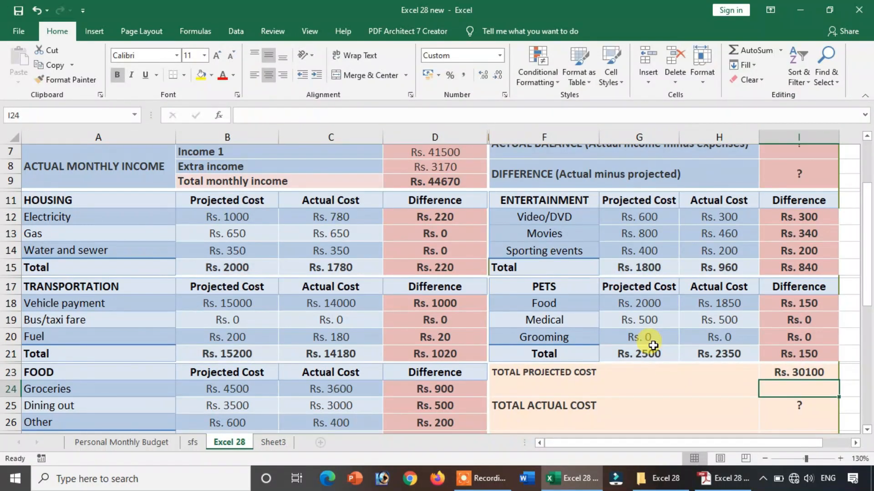
pyautogui.scroll(-2, 755, 339)
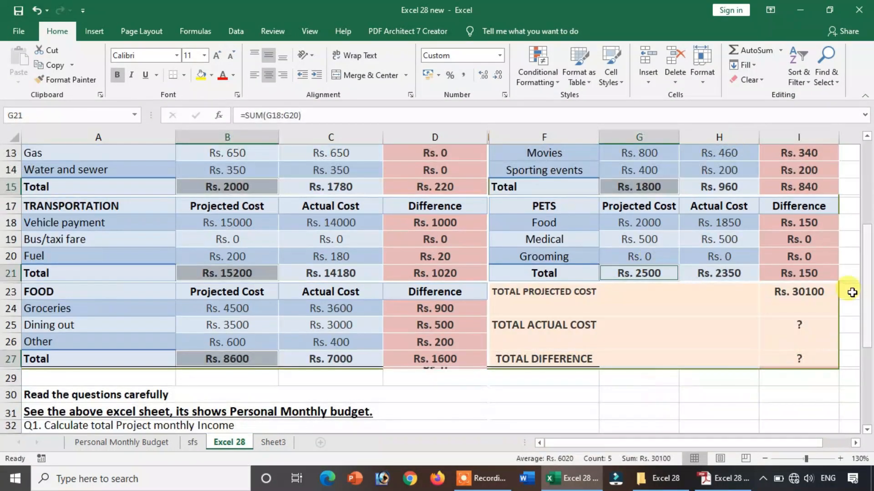
pyautogui.click(766, 300)
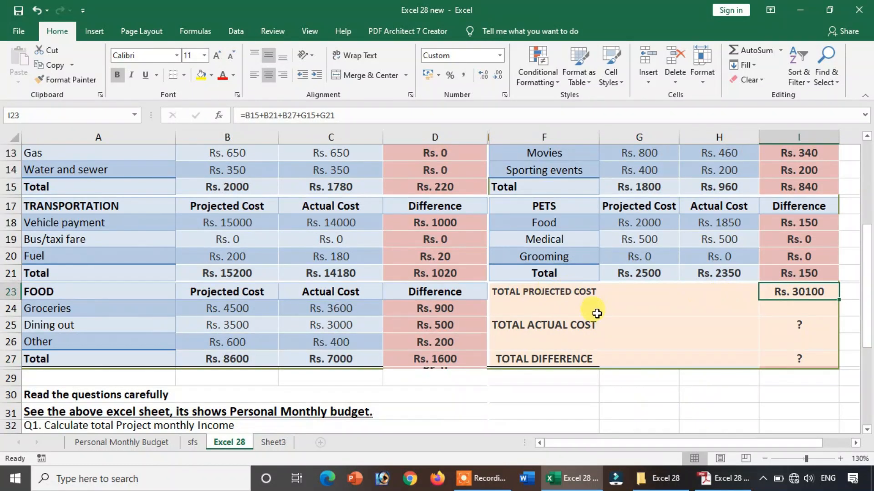
# - Enter the formula =C15+C21+C27+H15+H21 in I25 to add the five sections' actual totals as the Total Actual Cost
pyautogui.click(592, 329)
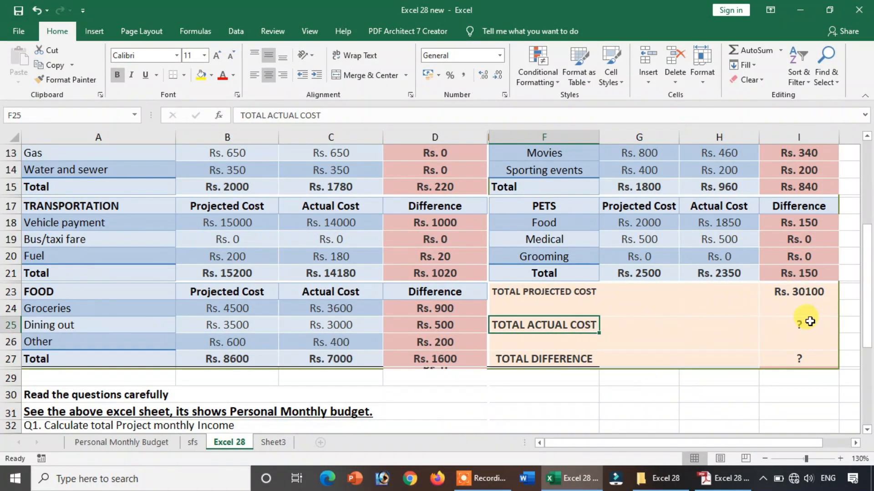
pyautogui.click(810, 322)
pyautogui.write('=')
pyautogui.scroll(3, 559, 301)
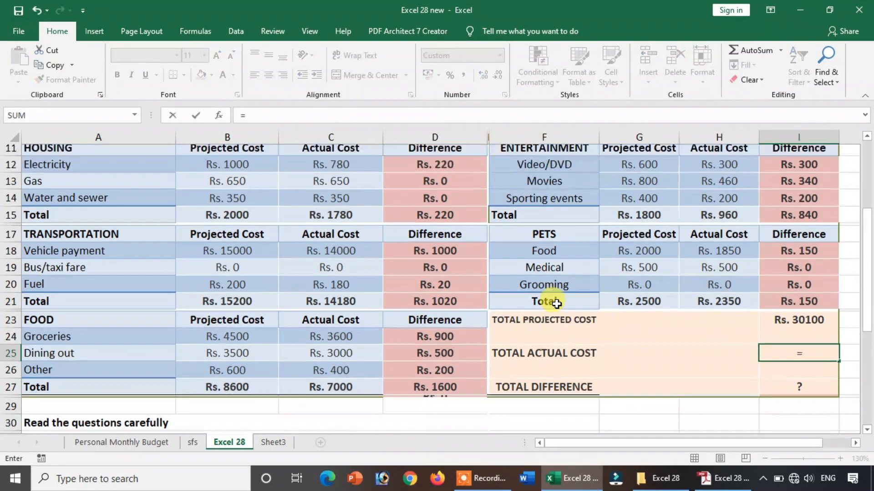
pyautogui.click(349, 317)
pyautogui.write('+')
pyautogui.scroll(-1, 347, 343)
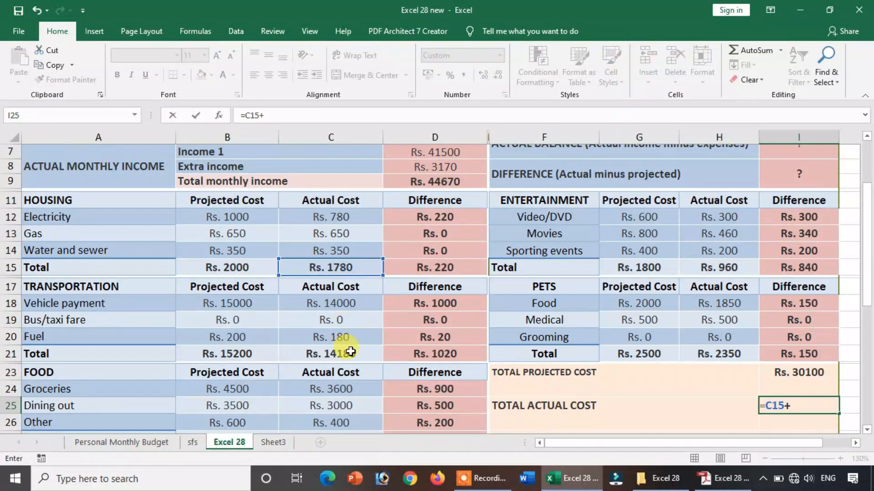
pyautogui.click(351, 352)
pyautogui.write('+')
pyautogui.scroll(-3, 345, 343)
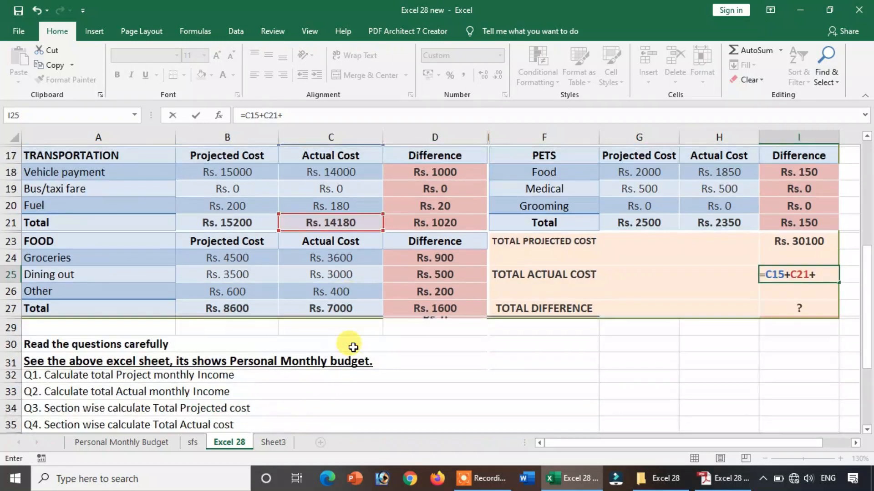
pyautogui.click(352, 317)
pyautogui.write('+')
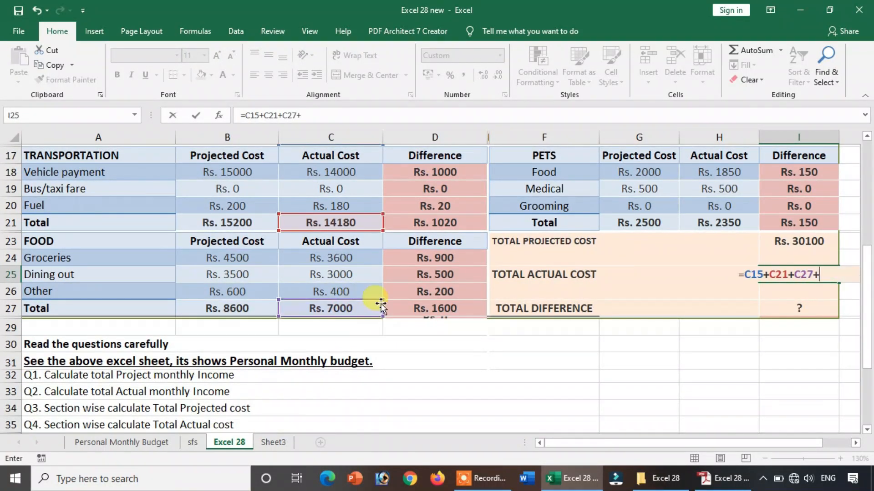
pyautogui.scroll(3, 482, 289)
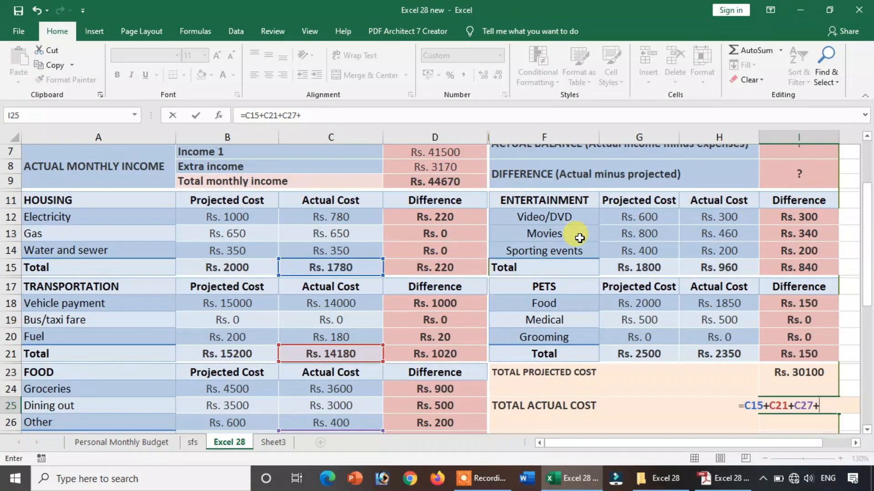
pyautogui.click(706, 268)
pyautogui.write('+')
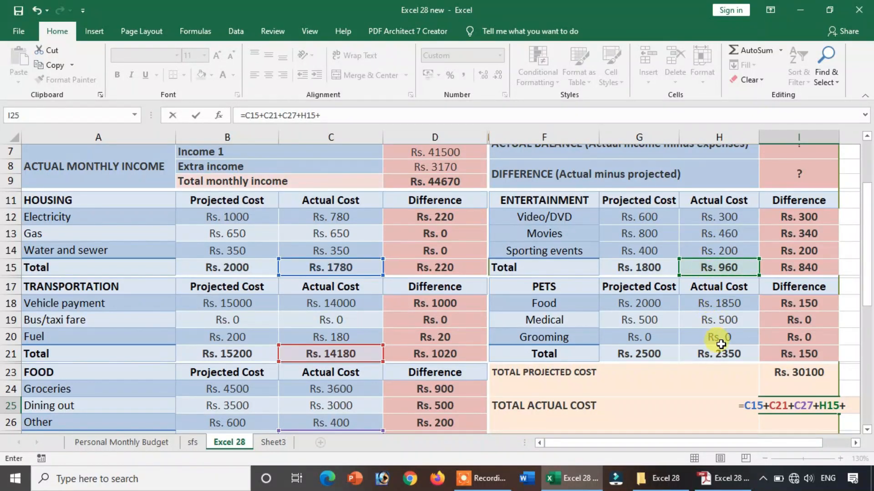
pyautogui.click(723, 350)
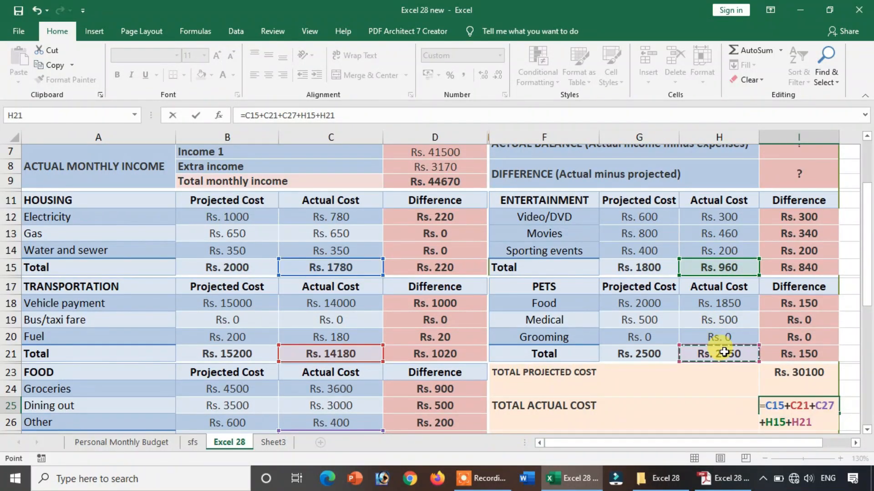
pyautogui.press('Return')
# - Enter the formula =I23-I25 in I27 to calculate the Total Difference between projected and actual cost
pyautogui.scroll(-2, 797, 357)
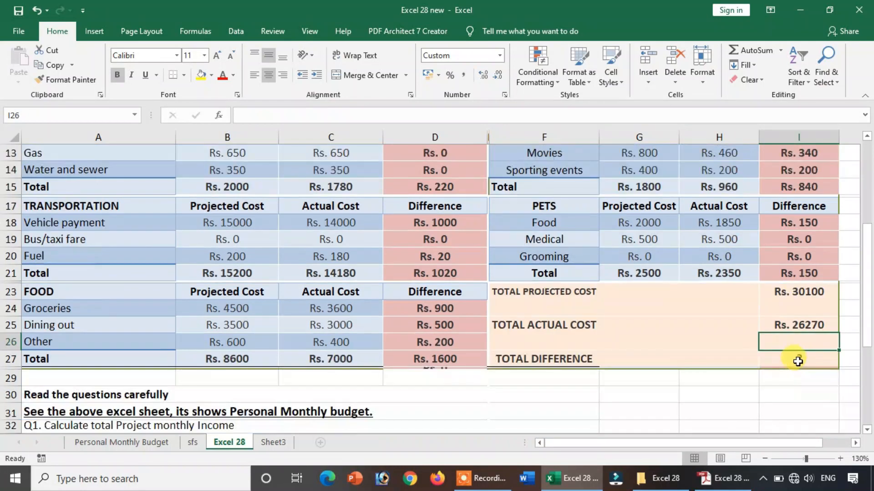
pyautogui.click(797, 359)
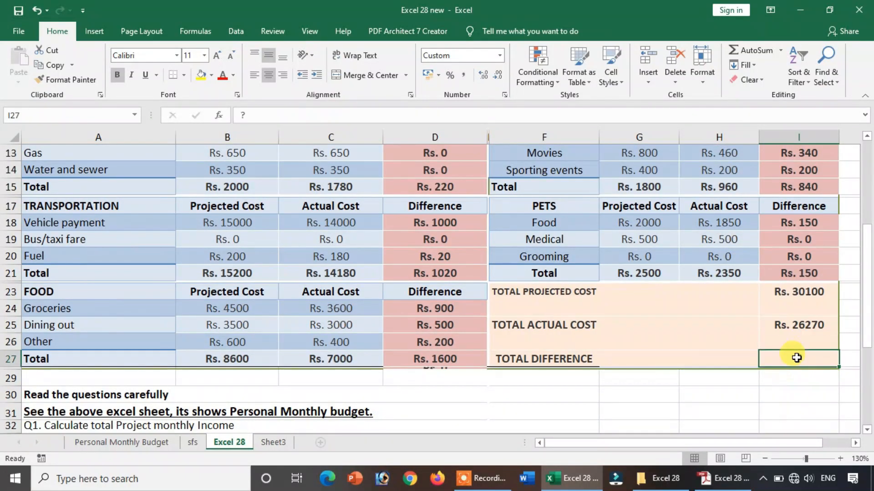
pyautogui.scroll(-4, 569, 356)
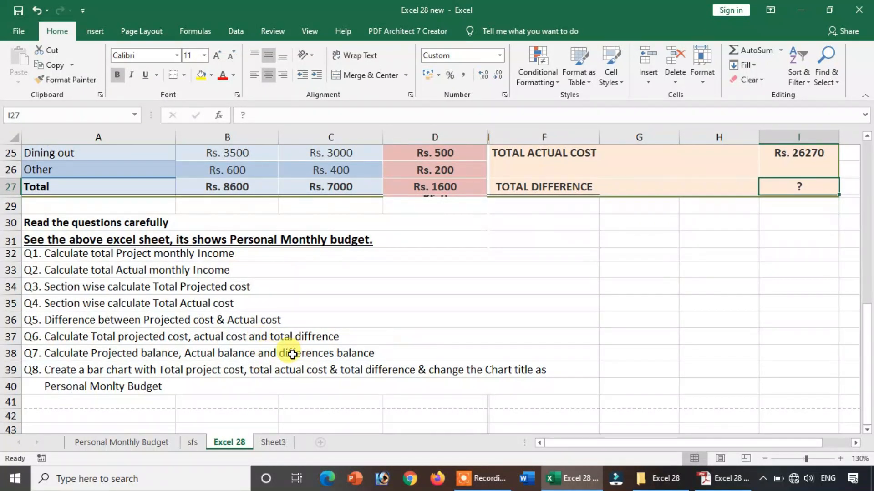
pyautogui.scroll(3, 703, 285)
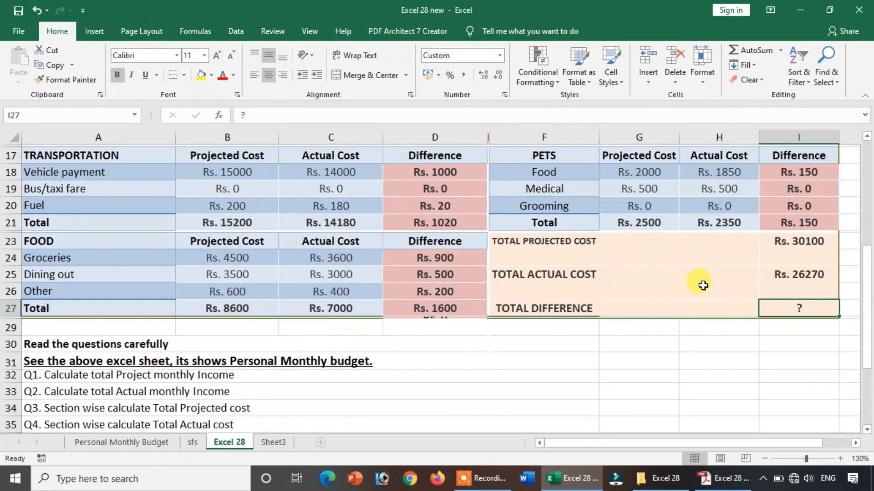
pyautogui.scroll(1, 703, 286)
pyautogui.write('=')
pyautogui.click(799, 299)
pyautogui.write('-')
pyautogui.click(809, 323)
pyautogui.press('Return')
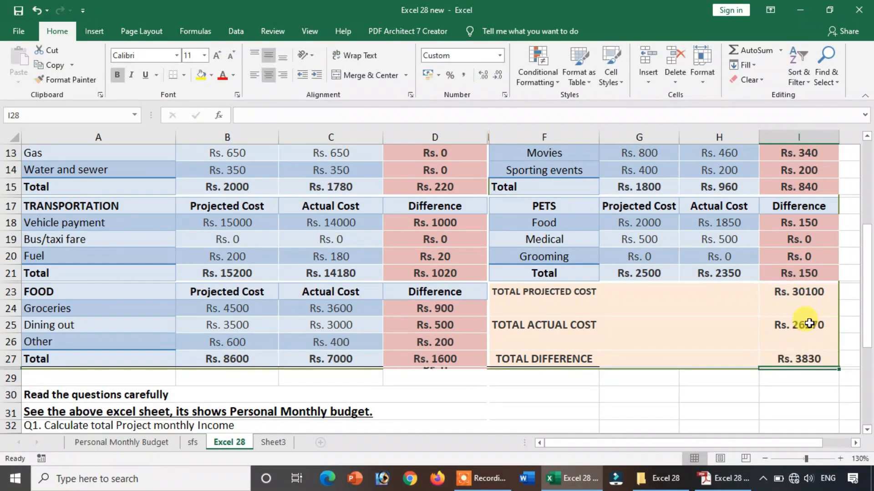
pyautogui.click(810, 361)
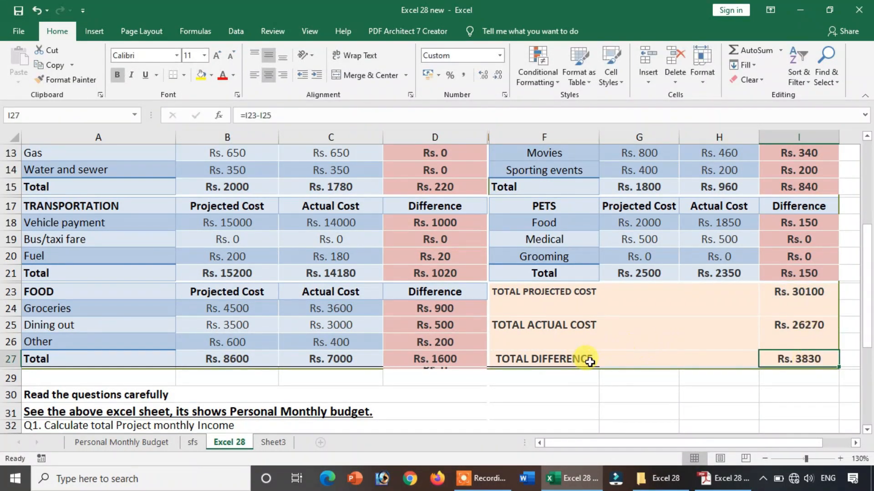
# - Read question Q7 alongside the Projected Balance, Actual Balance and Difference rows it asks for
pyautogui.scroll(4, 541, 323)
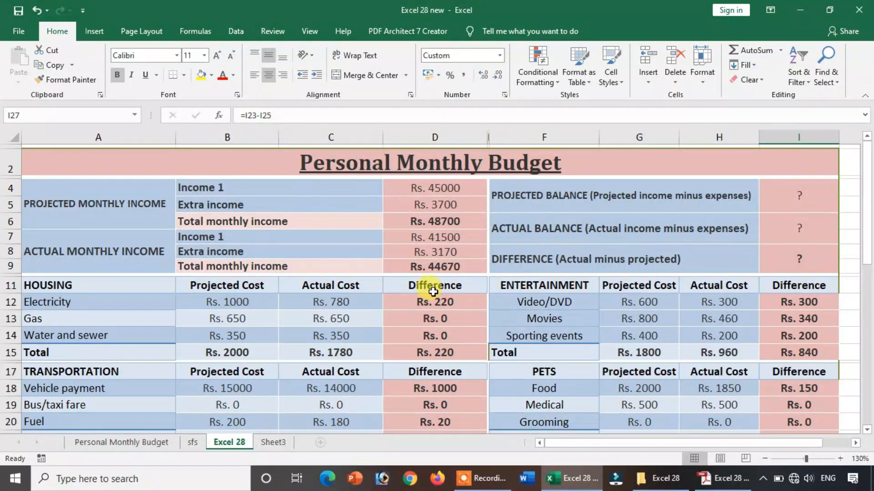
pyautogui.scroll(-8, 433, 292)
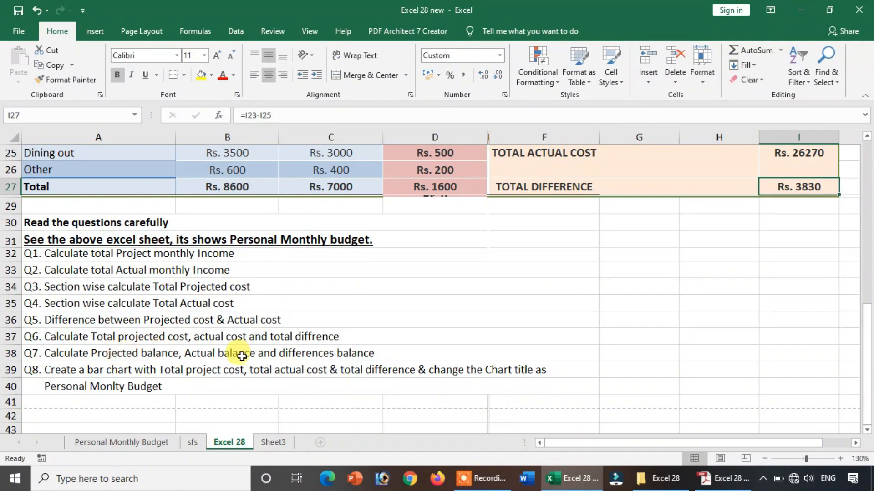
pyautogui.scroll(1, 483, 341)
pyautogui.scroll(8, 482, 341)
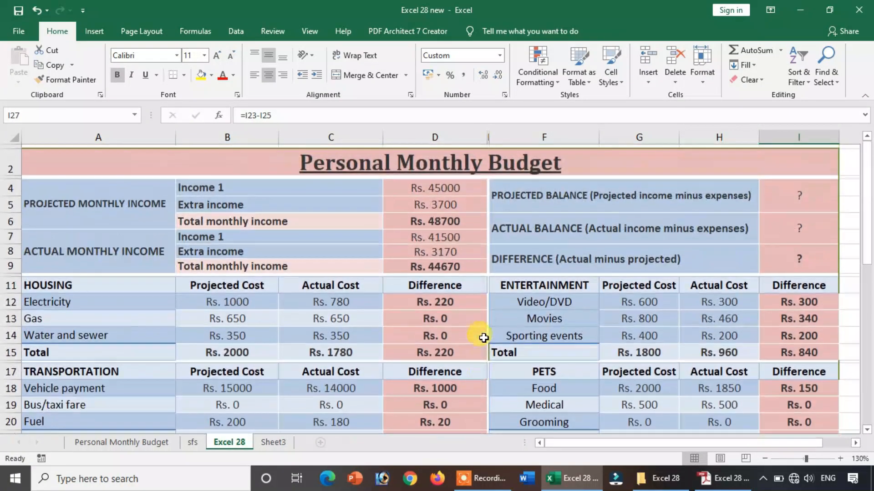
pyautogui.click(802, 191)
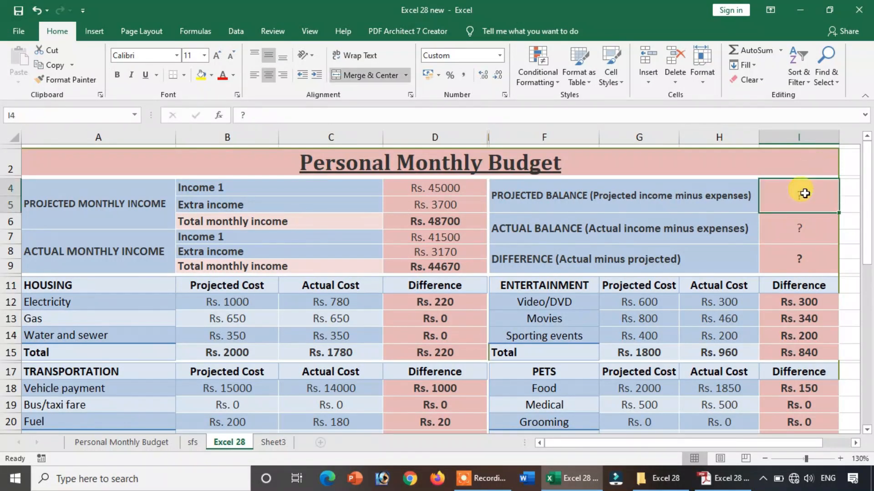
pyautogui.click(551, 199)
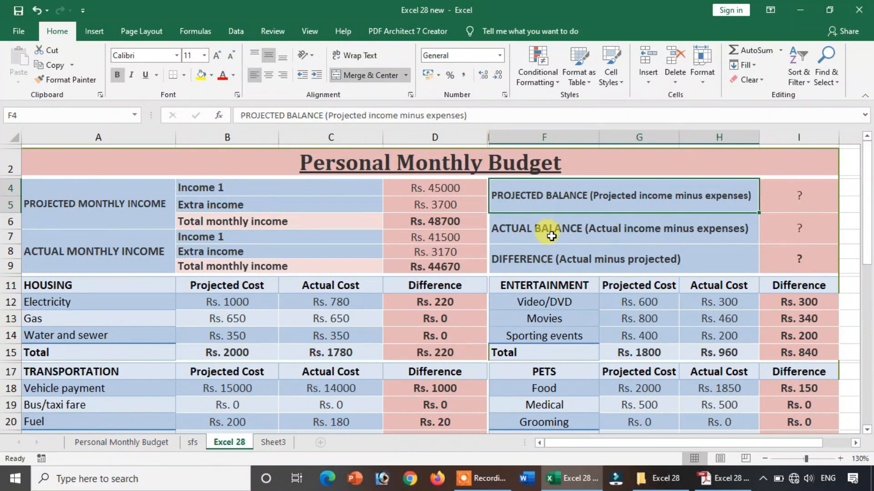
pyautogui.click(552, 228)
pyautogui.click(554, 259)
# - Enter =D6 in I4 for the Projected Balance and =D9 in I6 for the Actual Balance
pyautogui.click(820, 195)
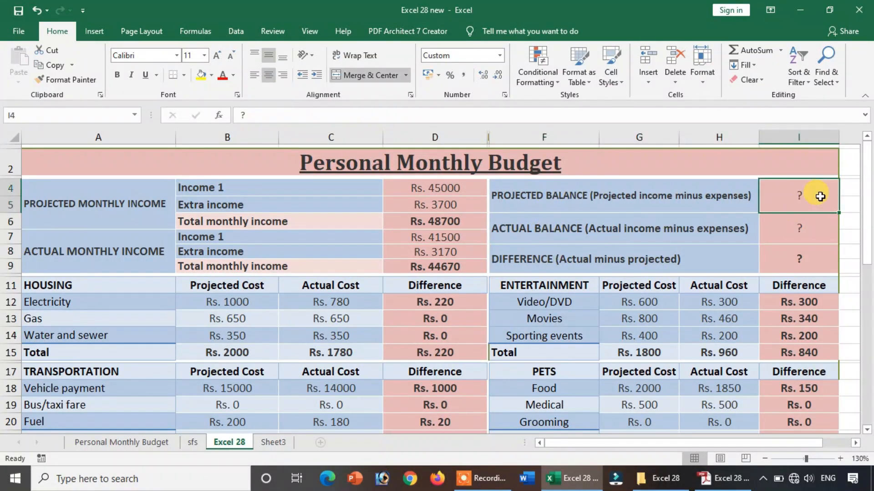
pyautogui.write('=')
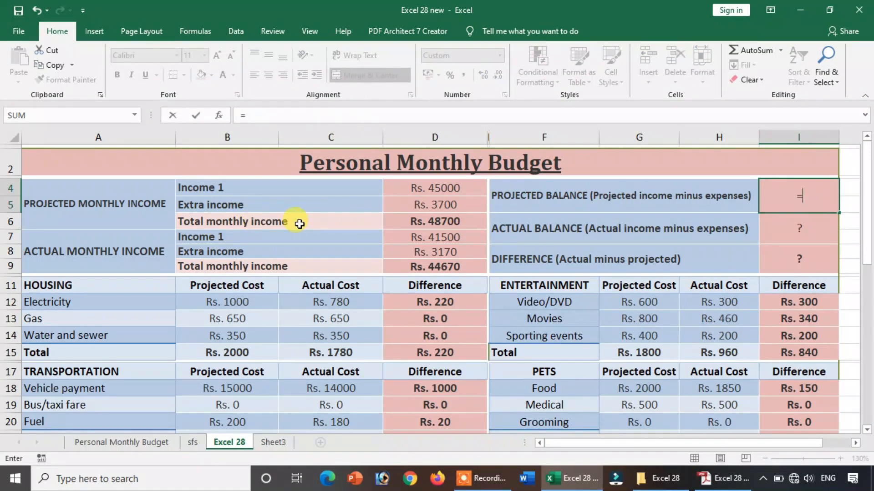
pyautogui.click(433, 221)
pyautogui.press('Return')
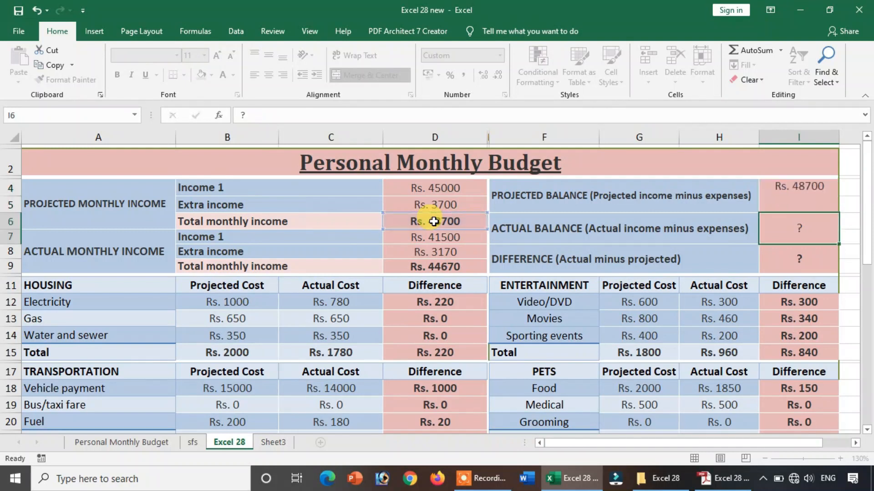
pyautogui.write('=')
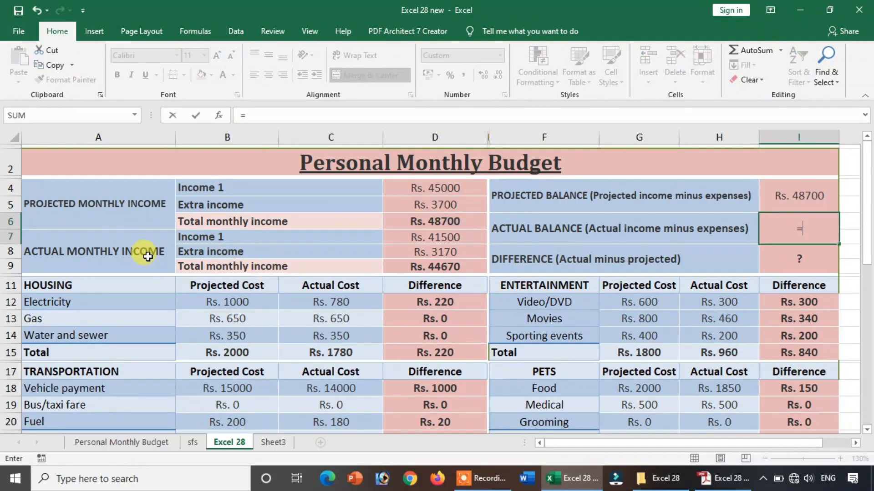
pyautogui.click(457, 268)
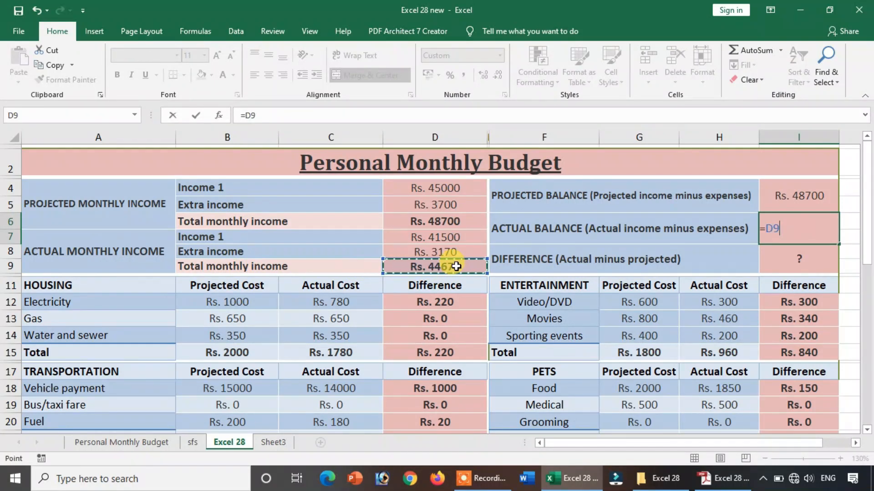
pyautogui.press('Return')
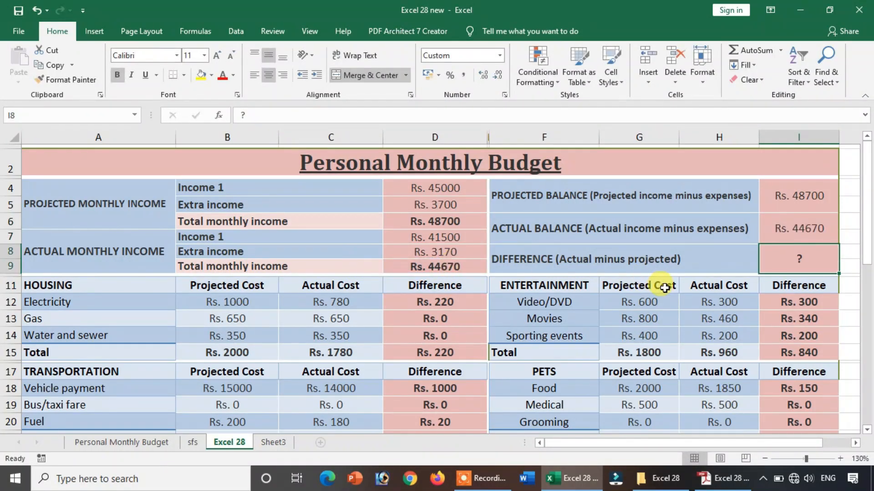
# - Enter the formula =I4-I6 in I8 to calculate the Difference between the two balances
pyautogui.write('=')
pyautogui.click(815, 196)
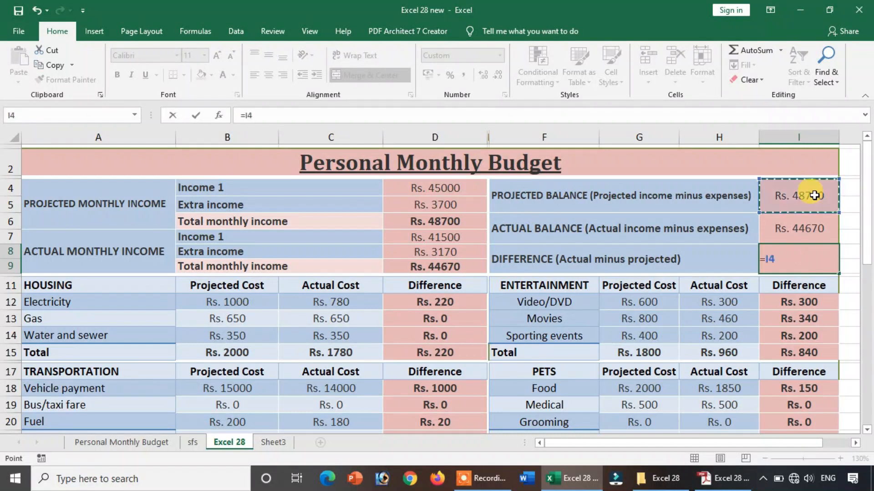
pyautogui.write('-')
pyautogui.click(811, 227)
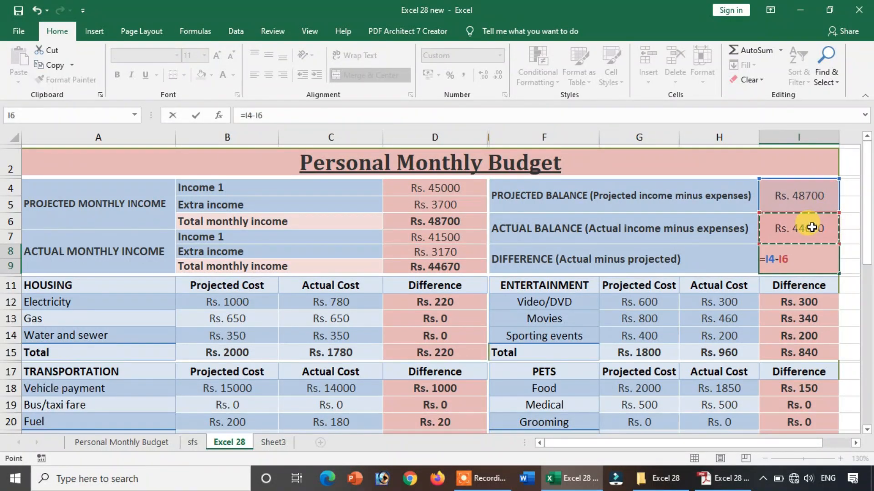
pyautogui.press('Return')
pyautogui.scroll(-1, 807, 225)
pyautogui.scroll(1, 809, 224)
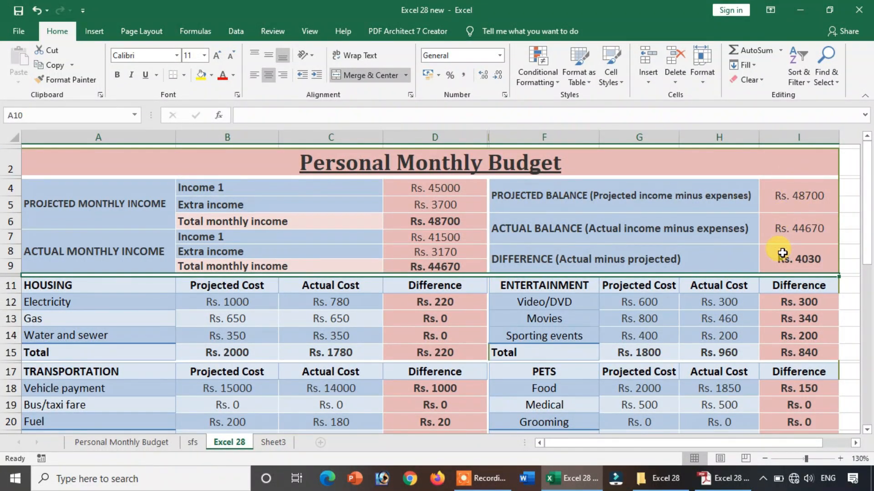
# - Check the completed budget figures against questions Q6 and Q7, and read the bar chart requirements in Q8
pyautogui.scroll(-4, 787, 230)
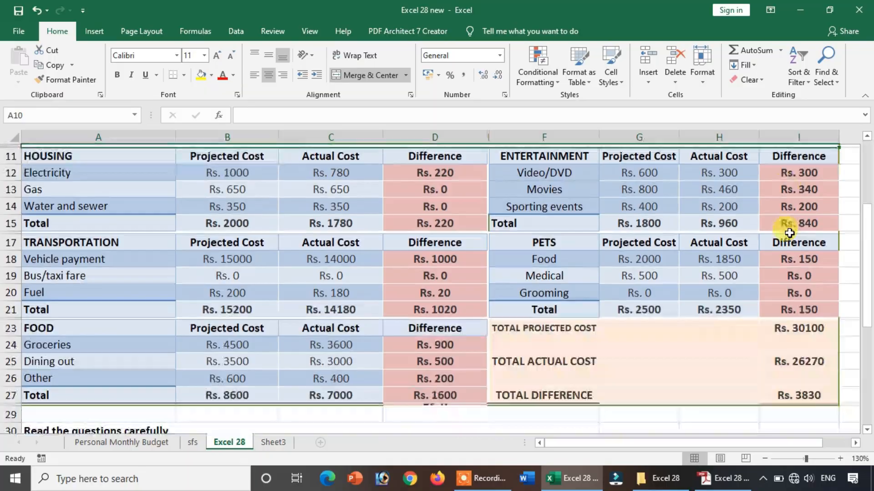
pyautogui.scroll(4, 787, 229)
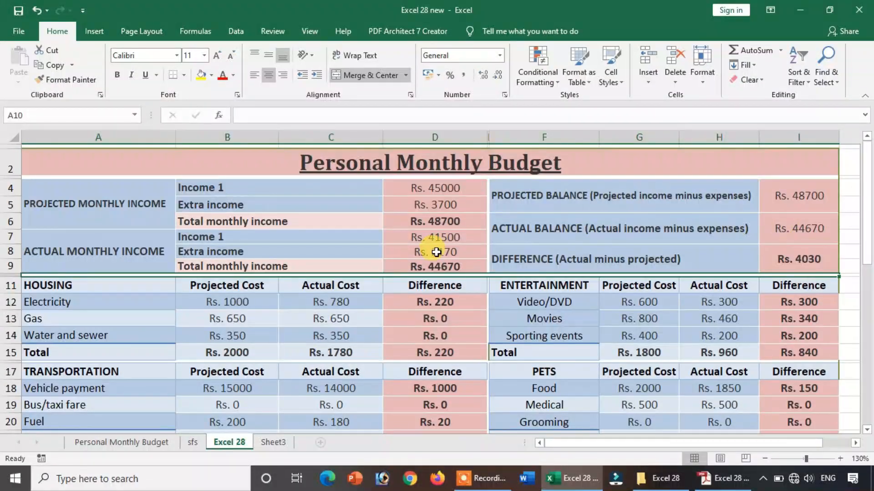
pyautogui.scroll(-6, 293, 197)
pyautogui.scroll(-2, 145, 339)
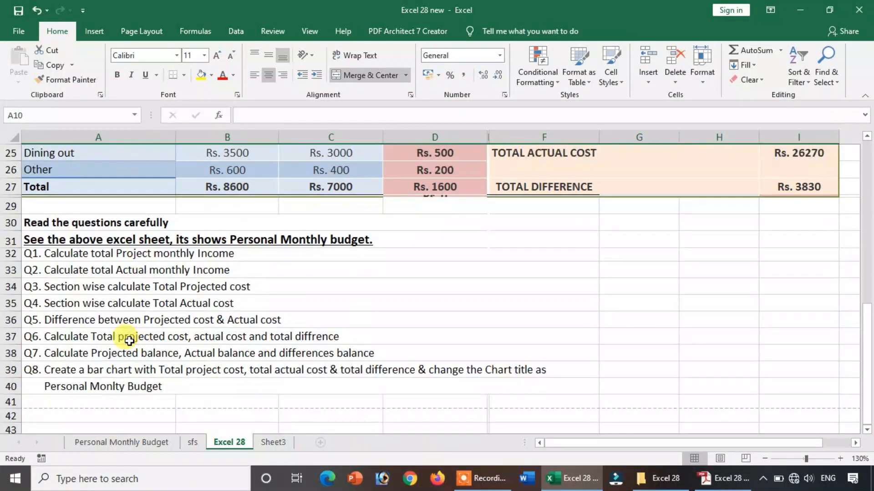
pyautogui.click(81, 359)
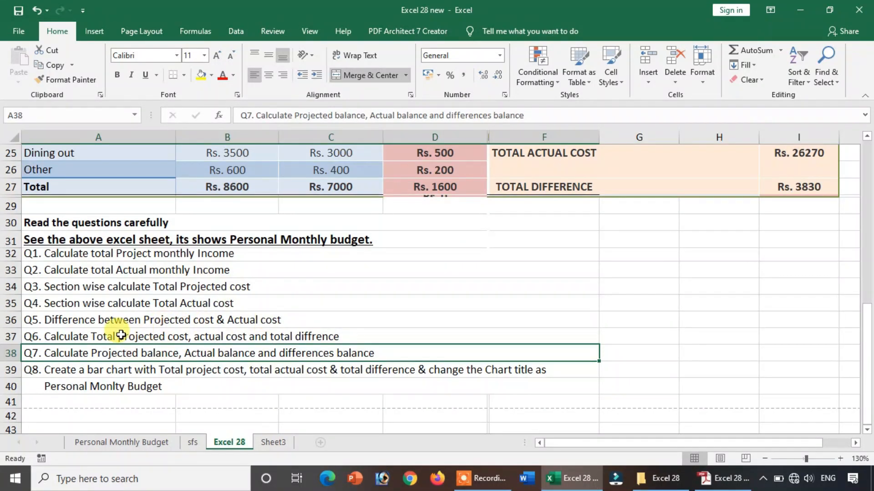
pyautogui.click(168, 368)
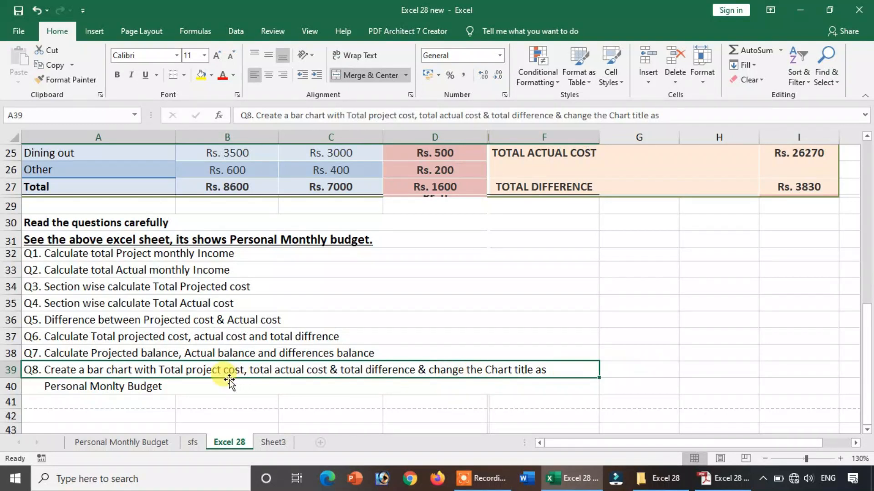
# - Try a clustered bar chart built from the whole totals block F23:I27, and delete that chart
pyautogui.scroll(3, 495, 359)
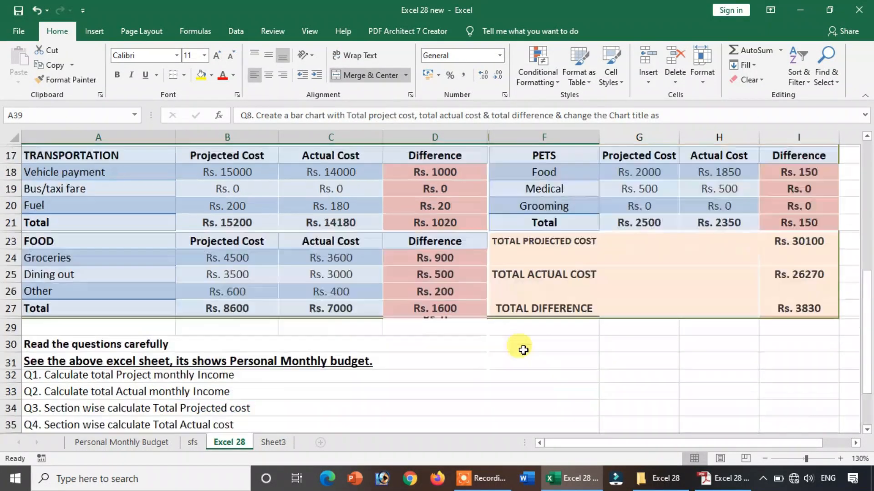
pyautogui.moveTo(585, 248)
pyautogui.mouseDown()
pyautogui.moveTo(580, 302)
pyautogui.moveTo(836, 308)
pyautogui.mouseUp()
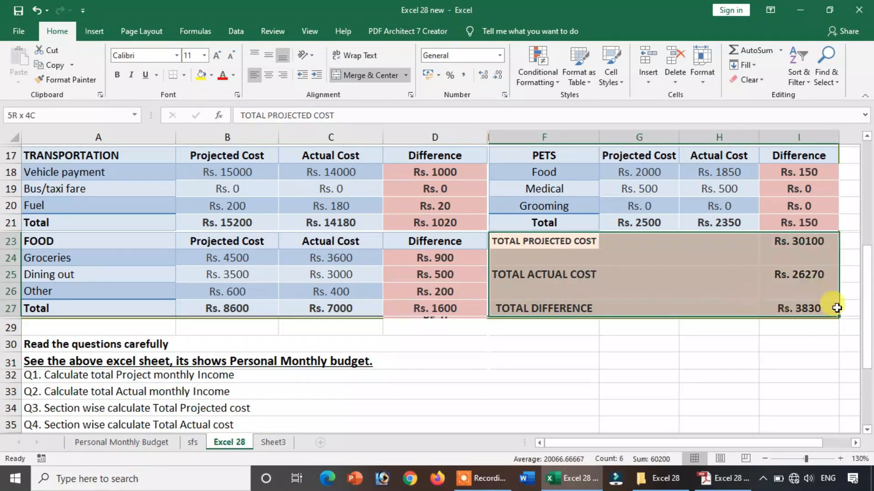
pyautogui.click(92, 32)
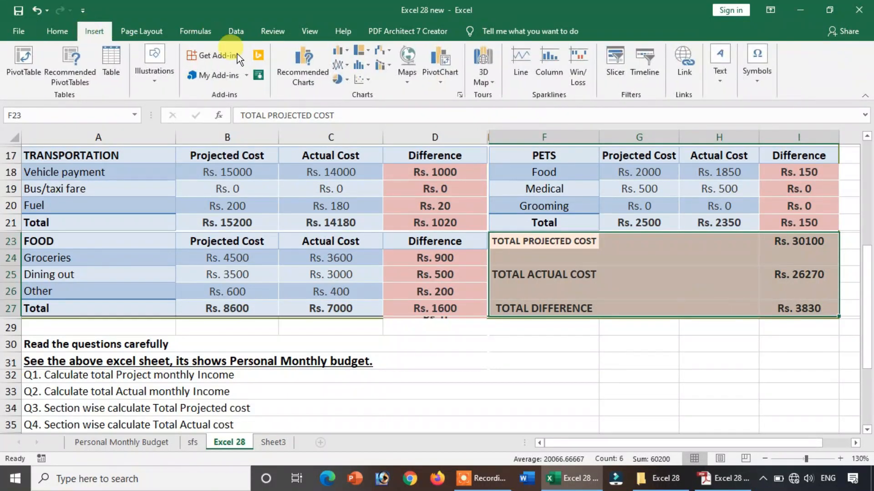
pyautogui.click(340, 50)
pyautogui.click(338, 195)
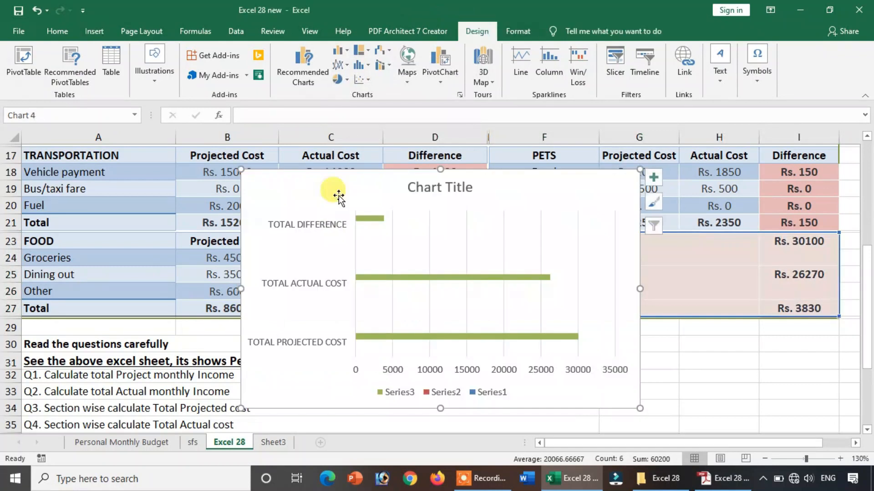
pyautogui.click(461, 241)
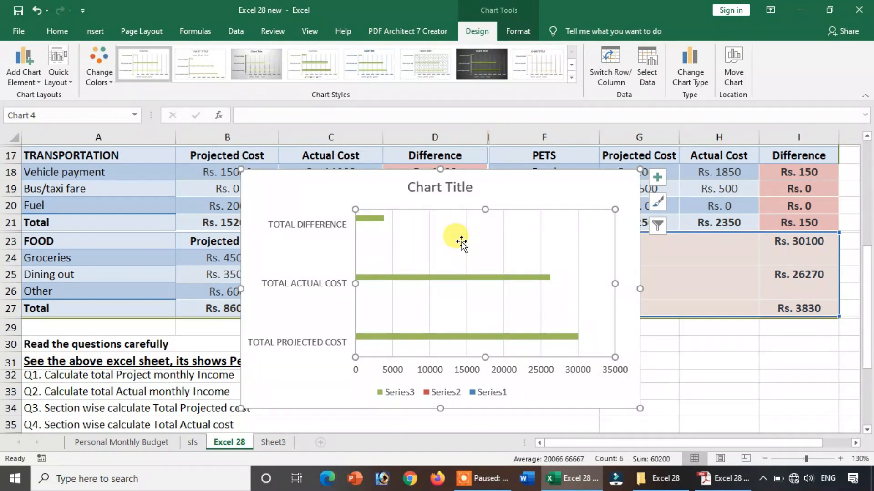
pyautogui.click(586, 178)
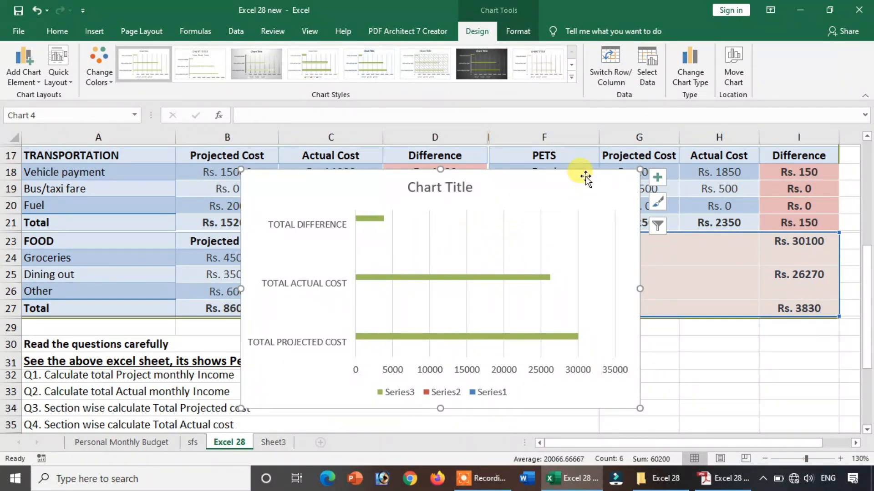
pyautogui.press('Delete')
pyautogui.click(592, 291)
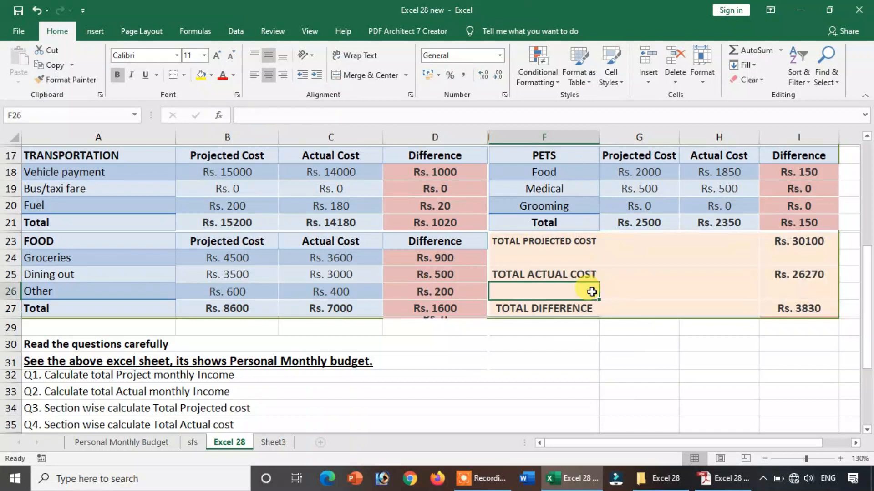
pyautogui.click(577, 242)
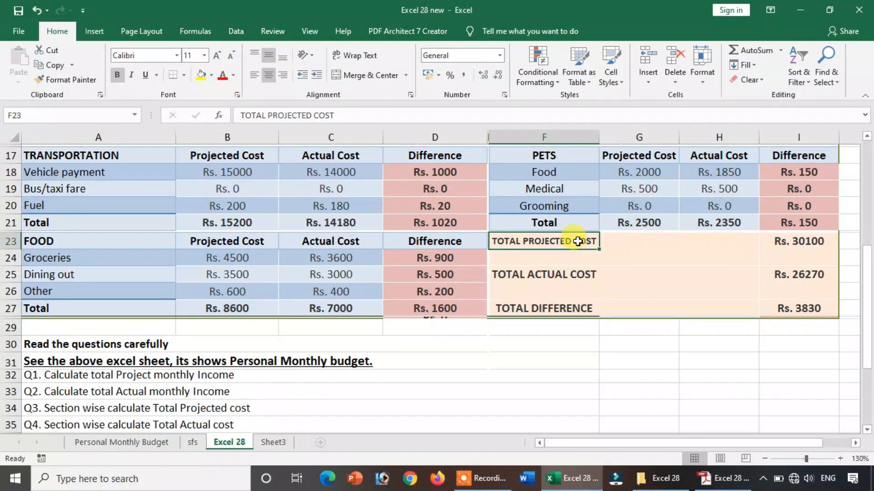
pyautogui.keyDown('ctrl'); pyautogui.click(517, 278); pyautogui.keyUp('ctrl')
pyautogui.click(530, 293)
# - Insert a clustered bar chart from only the three total labels F23, F25, F27 and their amounts I23, I25, I27
pyautogui.click(537, 240)
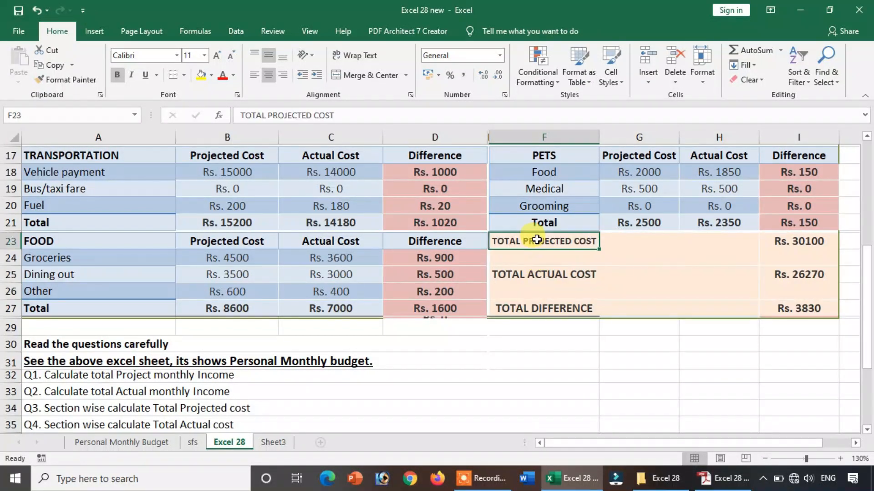
pyautogui.keyDown('ctrl'); pyautogui.click(538, 279); pyautogui.keyUp('ctrl')
pyautogui.keyDown('ctrl'); pyautogui.click(544, 309); pyautogui.keyUp('ctrl')
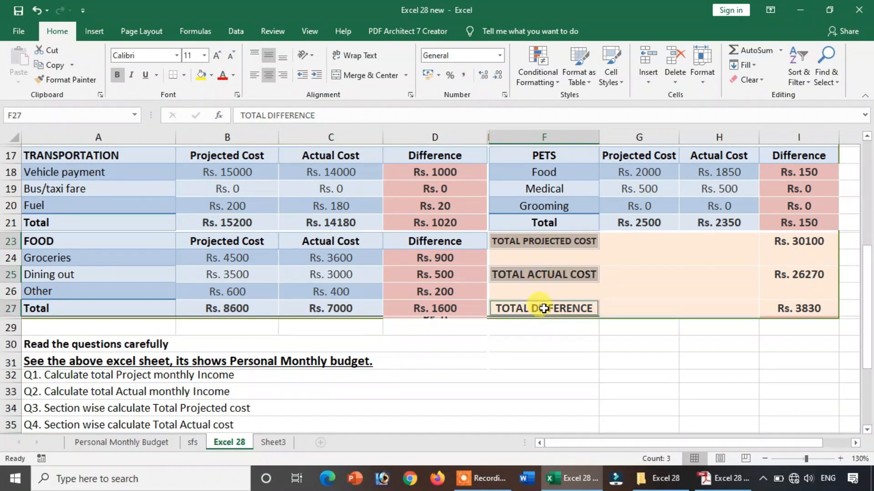
pyautogui.keyDown('ctrl'); pyautogui.click(803, 247); pyautogui.keyUp('ctrl')
pyautogui.keyDown('ctrl'); pyautogui.click(798, 272); pyautogui.keyUp('ctrl')
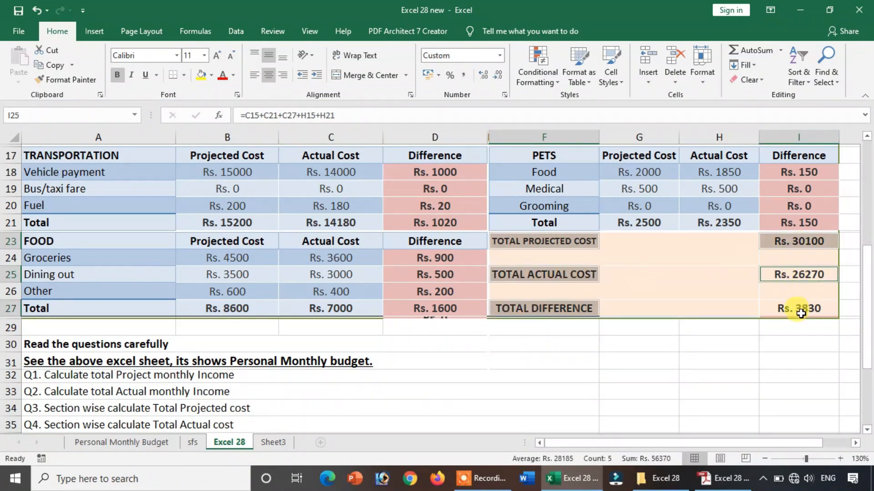
pyautogui.keyDown('ctrl'); pyautogui.click(801, 310); pyautogui.keyUp('ctrl')
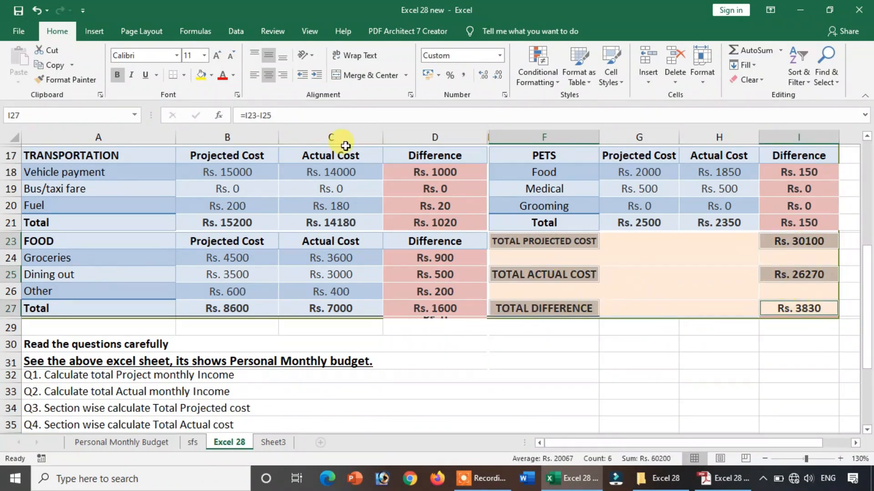
pyautogui.click(87, 30)
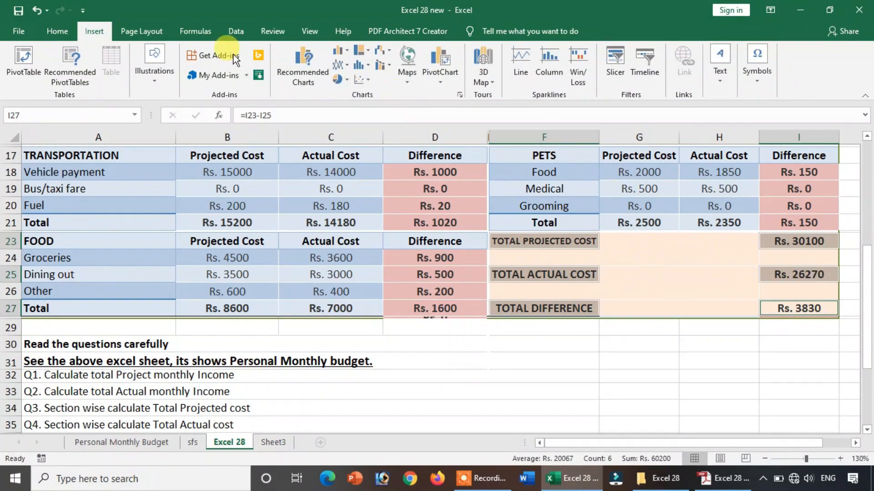
pyautogui.click(345, 51)
pyautogui.click(352, 186)
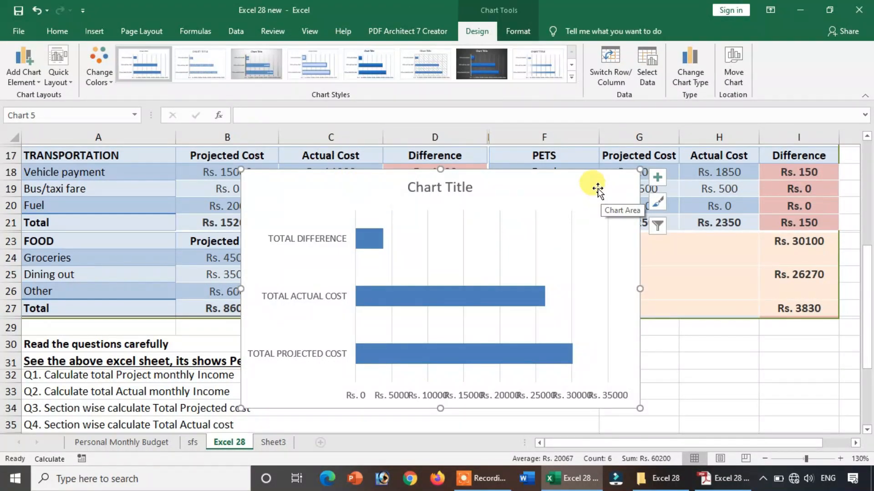
# - Widen the bar chart so that the rupee labels on its value axis no longer overlap
pyautogui.moveTo(589, 180); pyautogui.dragTo(589, 196)
pyautogui.moveTo(639, 306); pyautogui.dragTo(697, 312)
pyautogui.scroll(-1, 697, 311)
pyautogui.moveTo(678, 274); pyautogui.dragTo(654, 281)
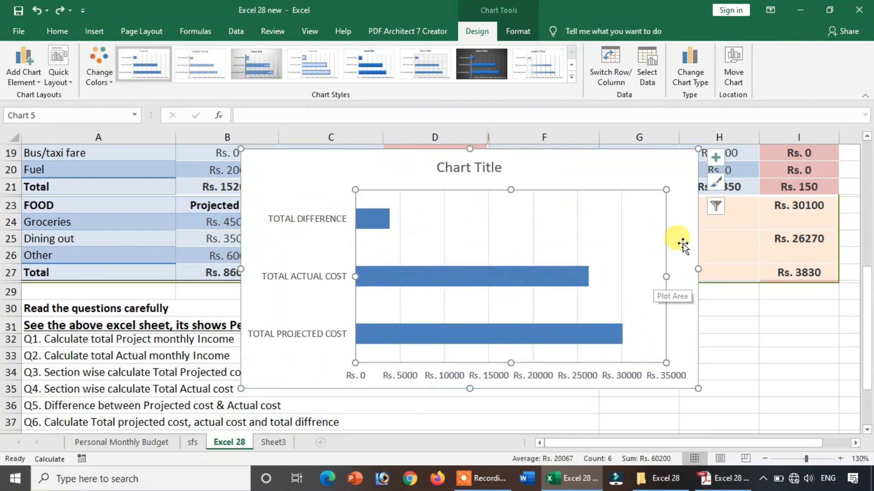
# - Reposition the bar chart over rows 23 to 38, partly beside the question list
pyautogui.moveTo(689, 228); pyautogui.dragTo(729, 290)
pyautogui.scroll(-3, 729, 290)
pyautogui.moveTo(718, 230)
pyautogui.mouseDown()
pyautogui.moveTo(722, 296)
pyautogui.moveTo(729, 244)
pyautogui.moveTo(717, 247)
pyautogui.mouseUp()
pyautogui.scroll(4, 692, 257)
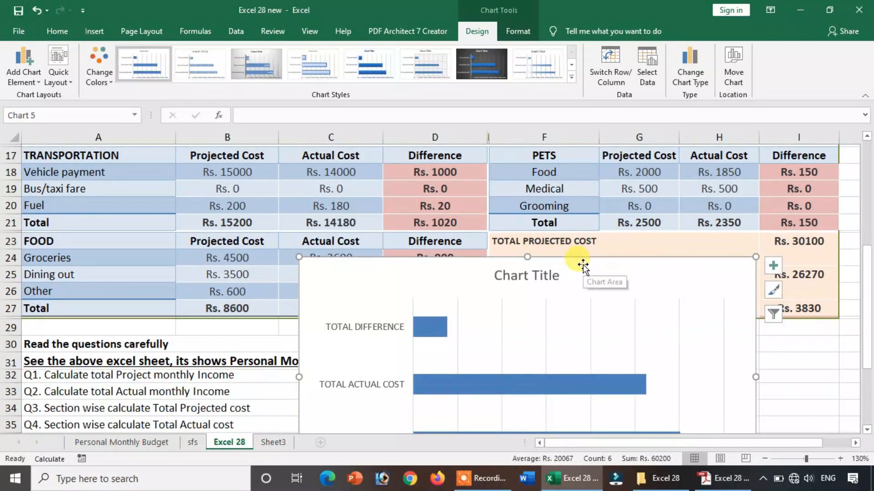
pyautogui.scroll(-2, 564, 264)
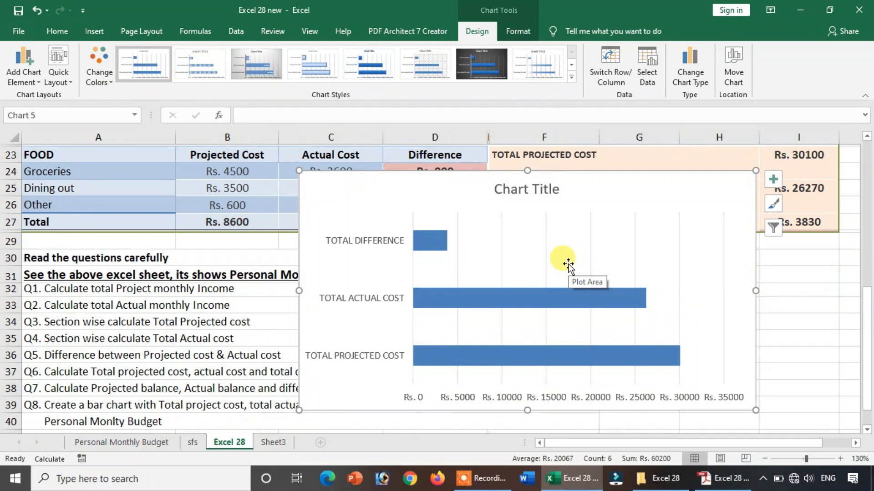
pyautogui.click(605, 231)
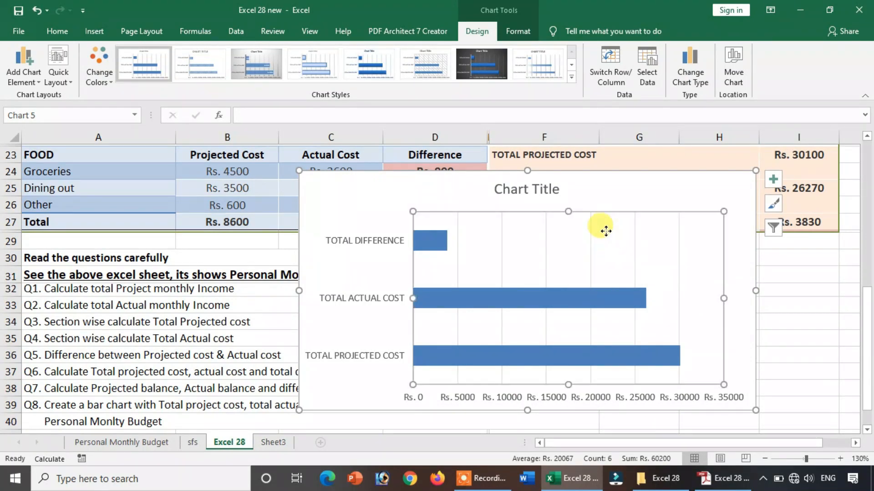
pyautogui.click(635, 200)
pyautogui.moveTo(635, 200); pyautogui.dragTo(624, 171)
# - Replace the bar chart's placeholder title with Personal Monthly Budget, as question Q8 requires, and close the title formatting options
pyautogui.scroll(-3, 380, 375)
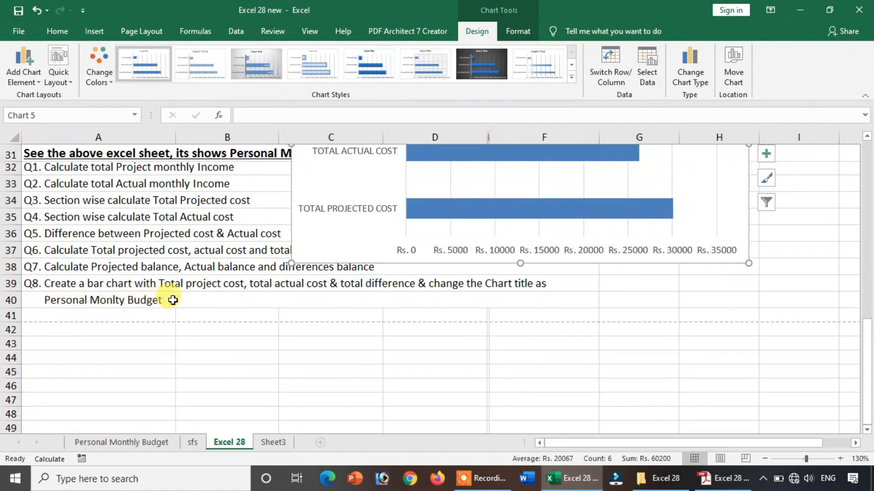
pyautogui.scroll(5, 173, 300)
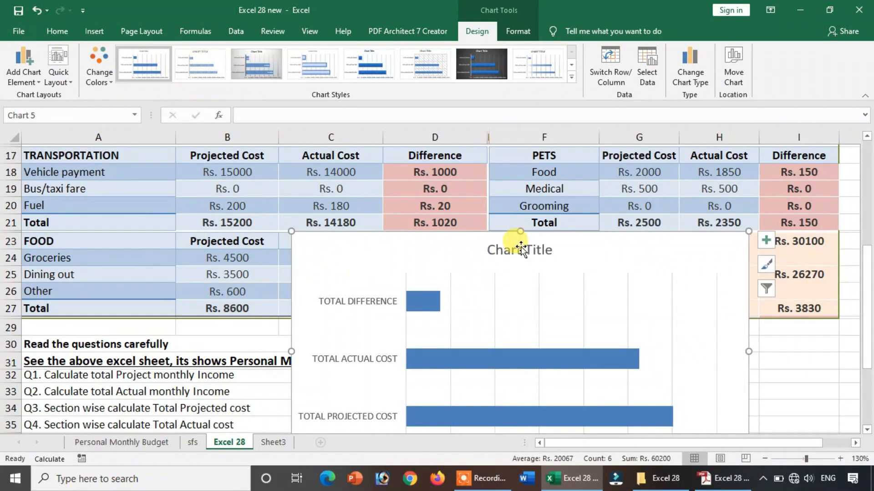
pyautogui.doubleClick(522, 246)
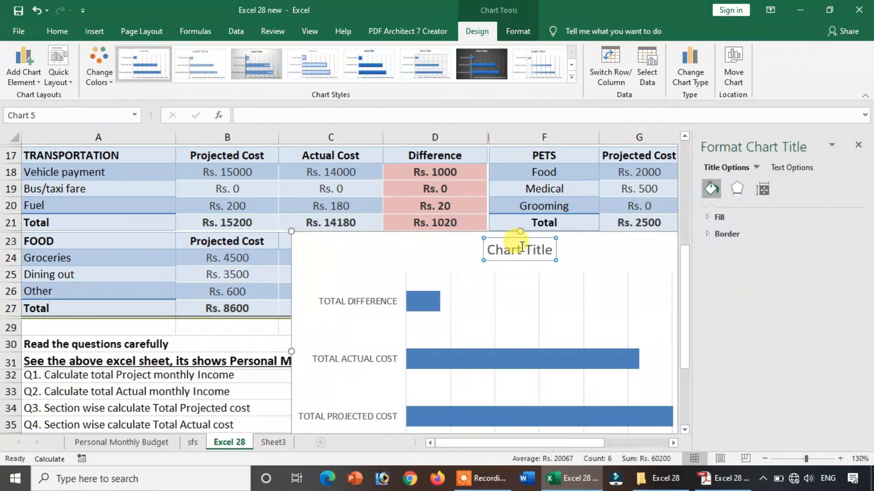
pyautogui.moveTo(489, 250); pyautogui.dragTo(558, 252)
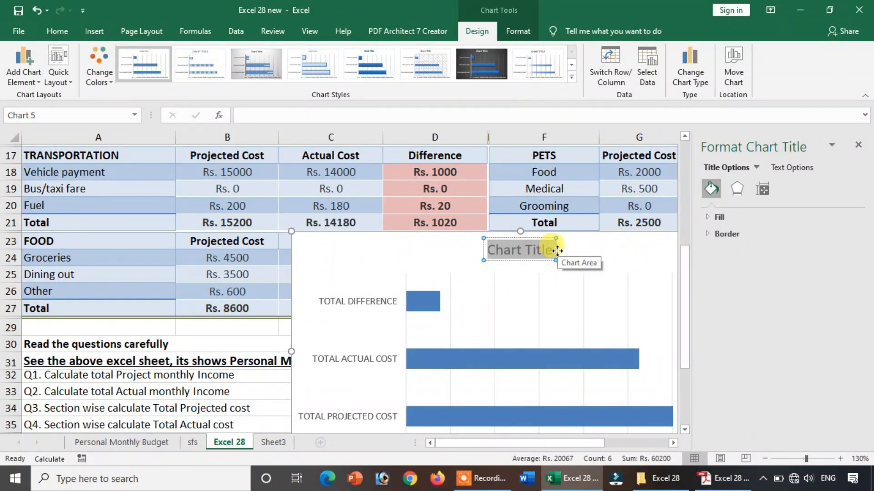
pyautogui.write('Persona')
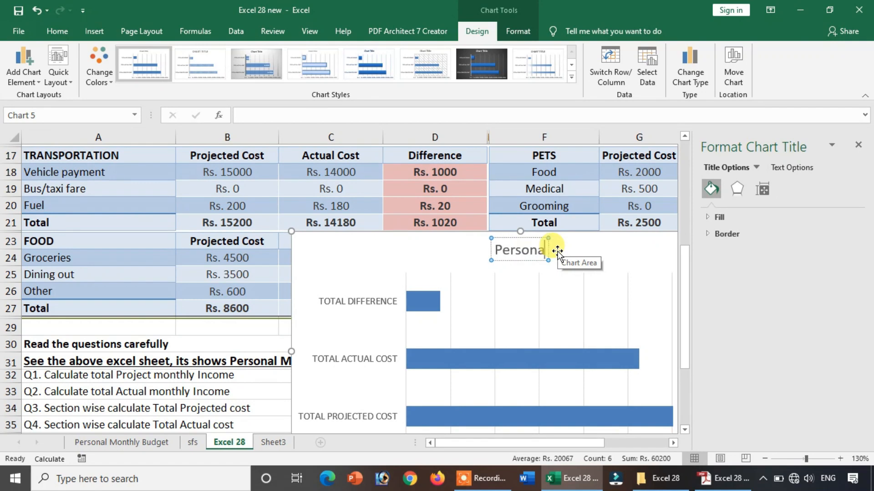
pyautogui.write('l M')
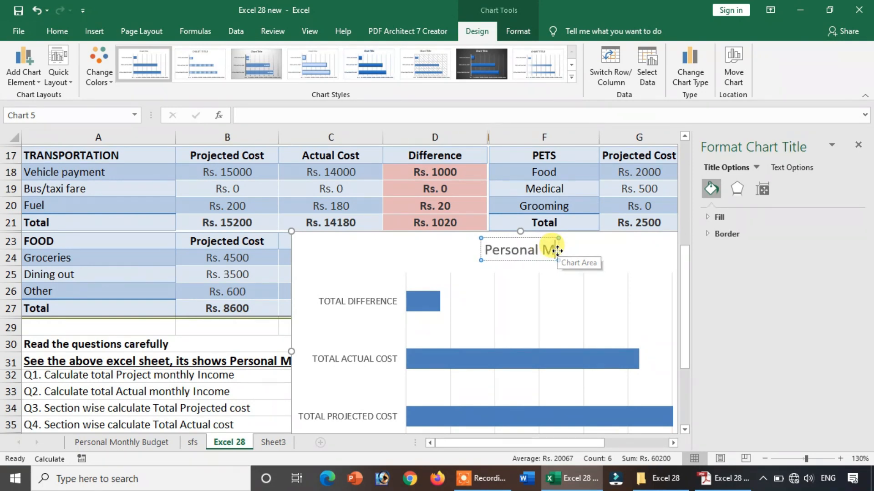
pyautogui.write('onthly')
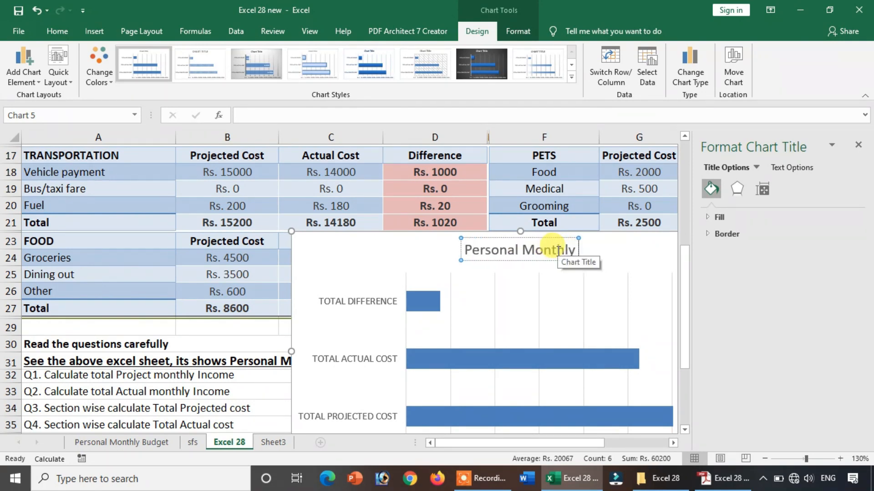
pyautogui.write(' Budget')
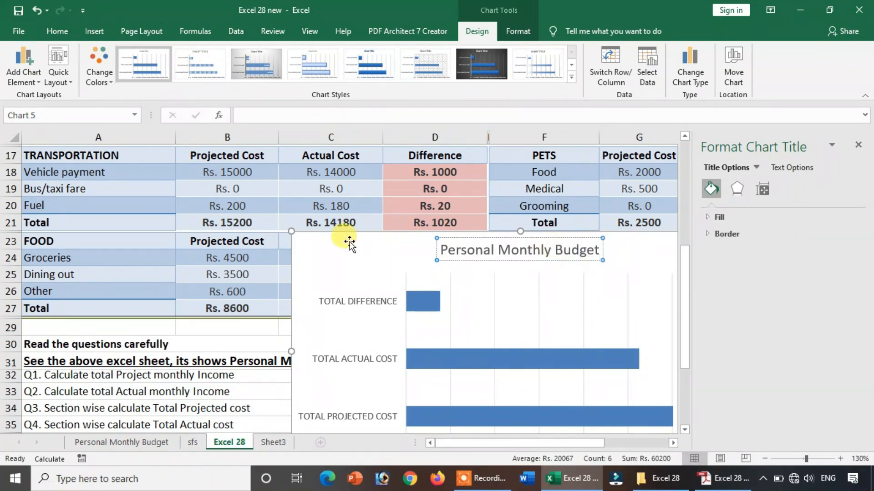
pyautogui.click(221, 304)
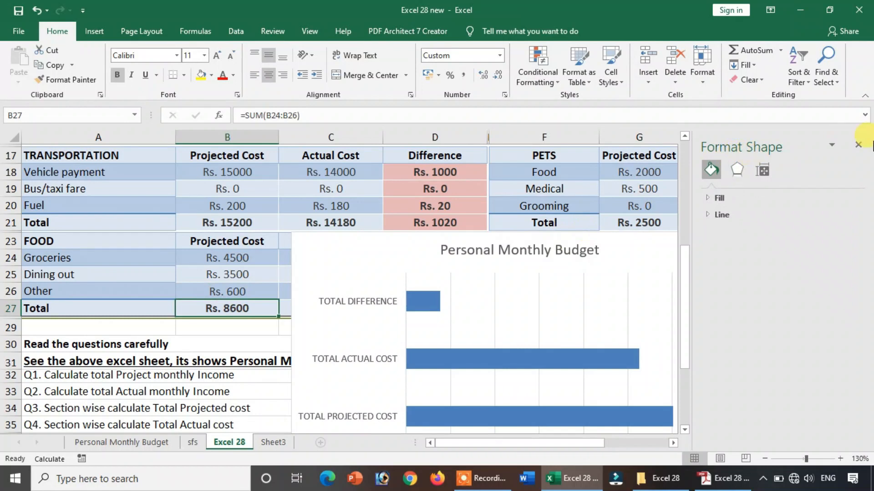
# - Move the Personal Monthly Budget chart into the empty area below question Q8, spanning about rows 41 to 58
pyautogui.scroll(-7, 650, 207)
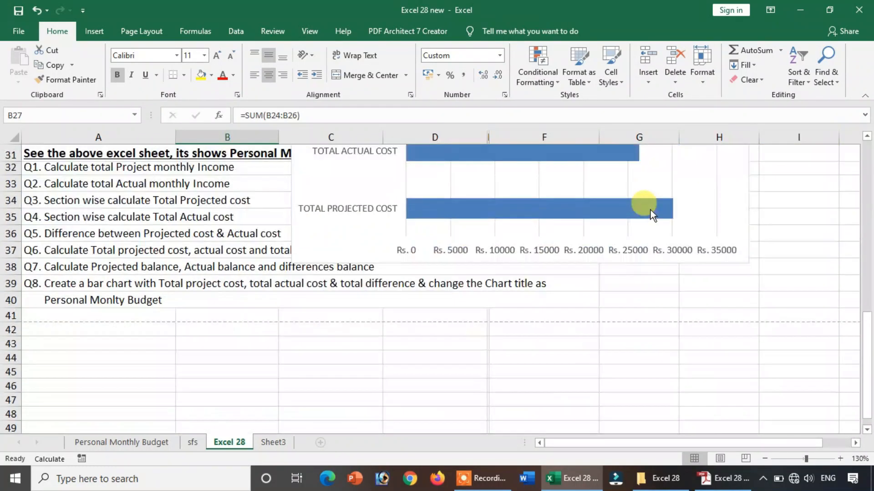
pyautogui.scroll(3, 673, 194)
pyautogui.scroll(3, 680, 198)
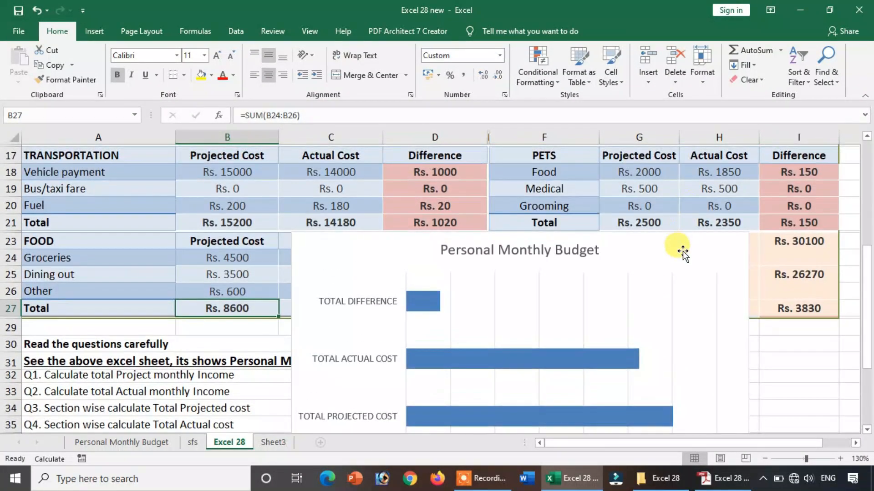
pyautogui.moveTo(679, 248); pyautogui.dragTo(686, 283)
pyautogui.scroll(-6, 686, 273)
pyautogui.click(705, 202)
pyautogui.moveTo(694, 282); pyautogui.dragTo(693, 282)
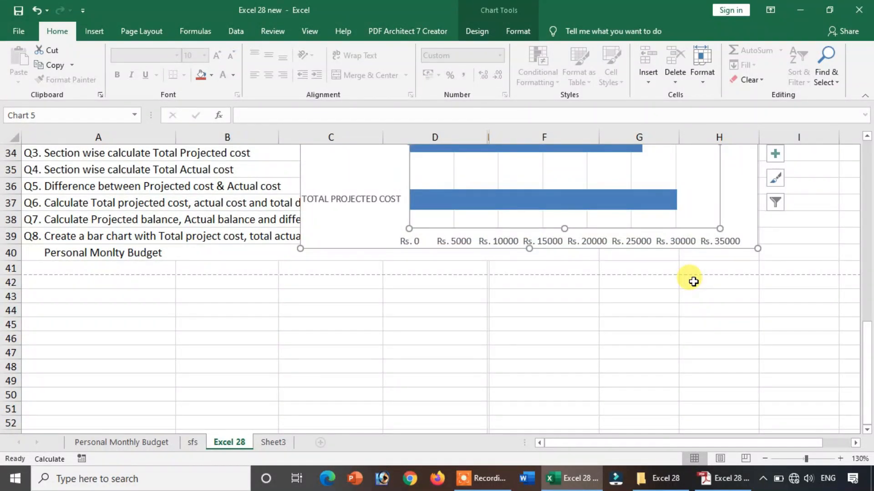
pyautogui.hotkey('ctrl', 'z')
pyautogui.moveTo(750, 218); pyautogui.dragTo(623, 361)
pyautogui.click(711, 318)
pyautogui.scroll(-4, 496, 261)
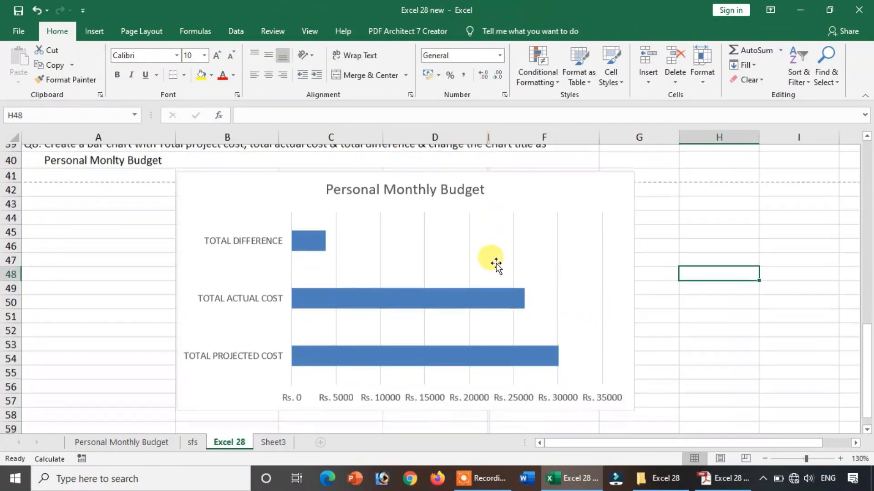
# - Review the finished chart and the completed budget tables against questions Q1 to Q8
pyautogui.scroll(3, 469, 242)
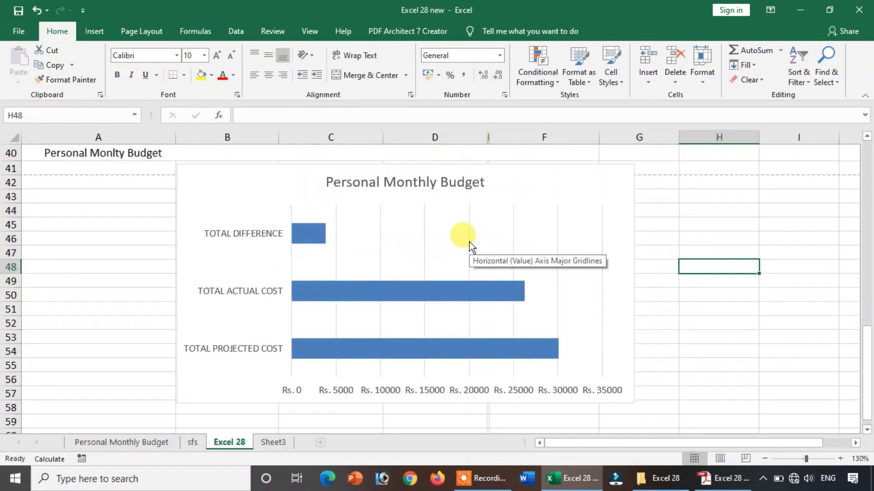
pyautogui.scroll(1, 469, 242)
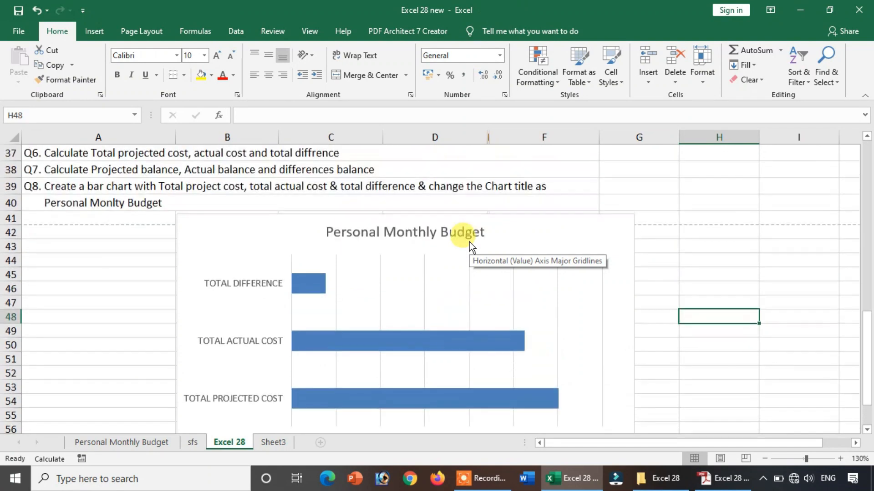
pyautogui.scroll(12, 469, 241)
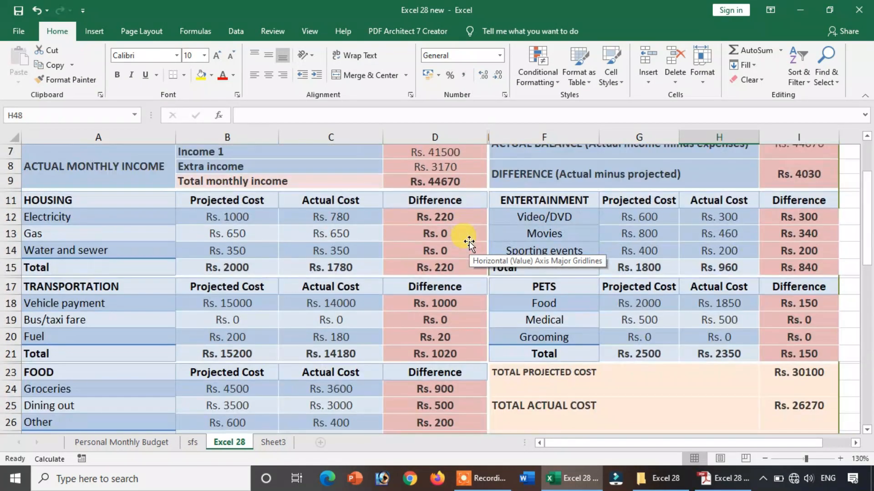
pyautogui.scroll(-8, 468, 241)
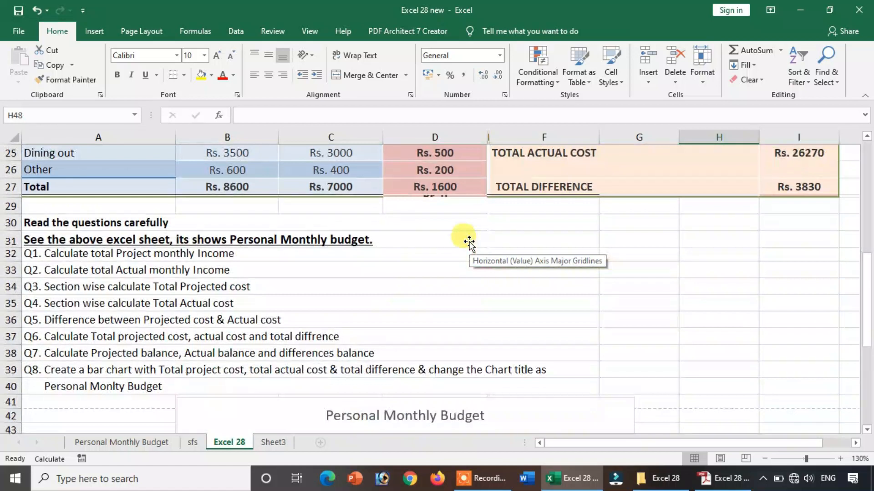
# - Look over the completed budget sheet, from the income and balance tables through the section totals to the question list
pyautogui.scroll(8, 488, 236)
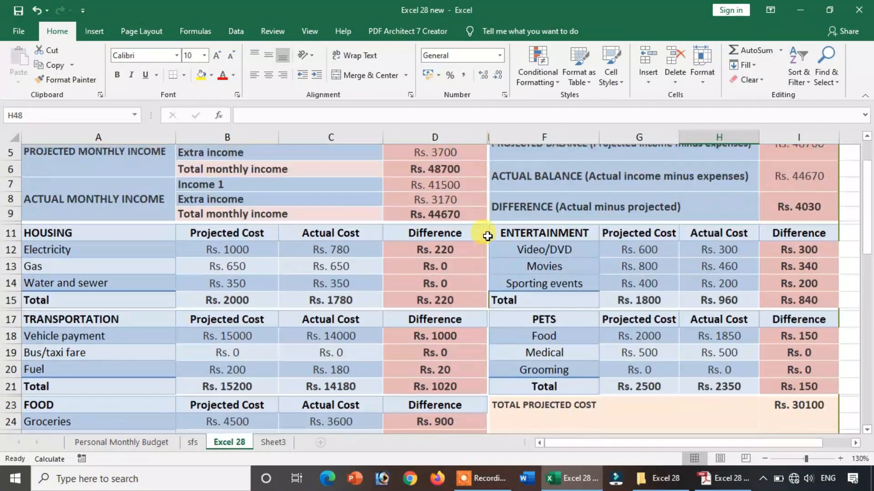
pyautogui.click(488, 236)
pyautogui.scroll(-9, 487, 236)
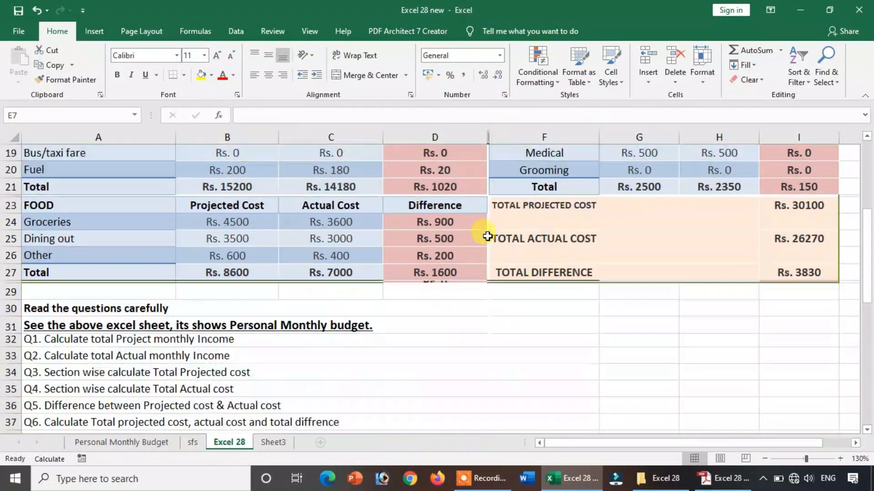
pyautogui.scroll(9, 492, 233)
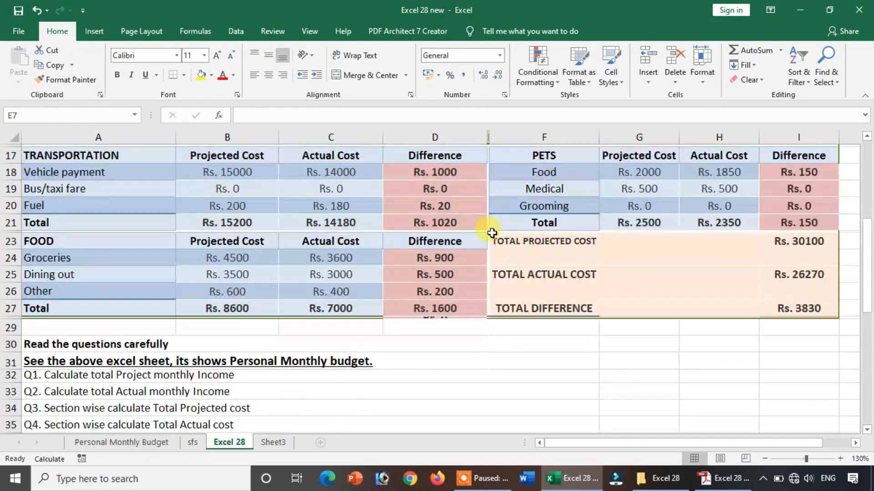
pyautogui.scroll(-6, 423, 202)
pyautogui.scroll(6, 425, 202)
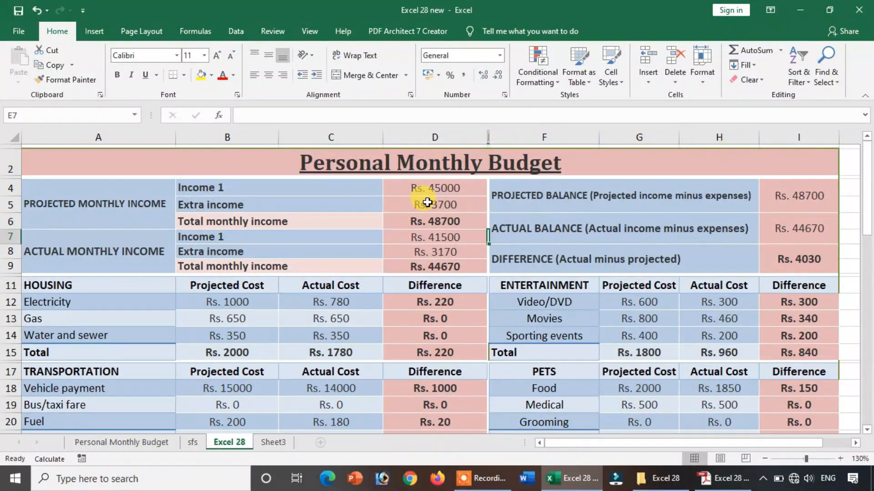
pyautogui.scroll(-7, 426, 201)
pyautogui.scroll(5, 425, 198)
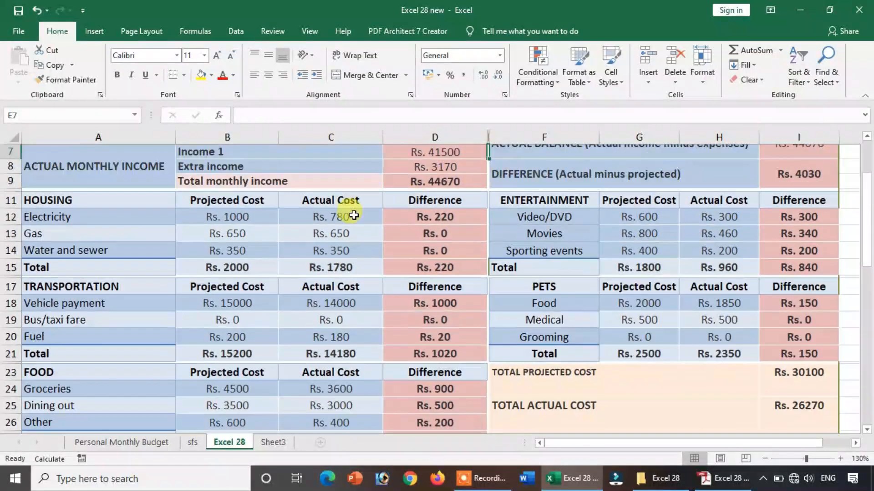
pyautogui.scroll(2, 135, 246)
# - Examine the sheet title, the projected income amounts in D4:D5 and the Food section's difference in D26, ending at the question list
pyautogui.click(430, 165)
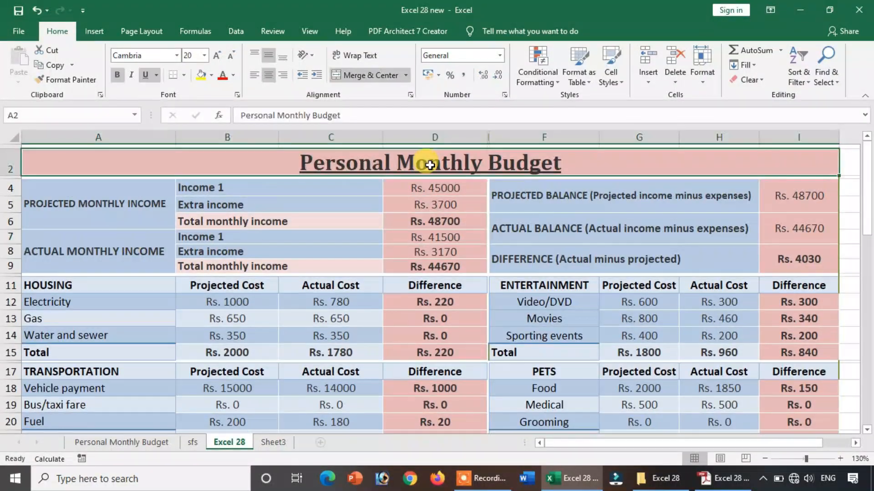
pyautogui.click(254, 203)
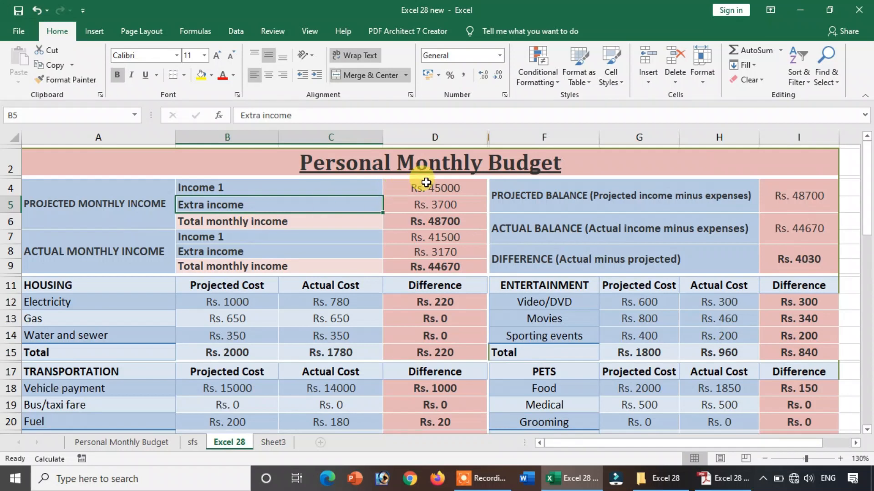
pyautogui.moveTo(425, 184); pyautogui.dragTo(430, 204)
pyautogui.scroll(-5, 460, 258)
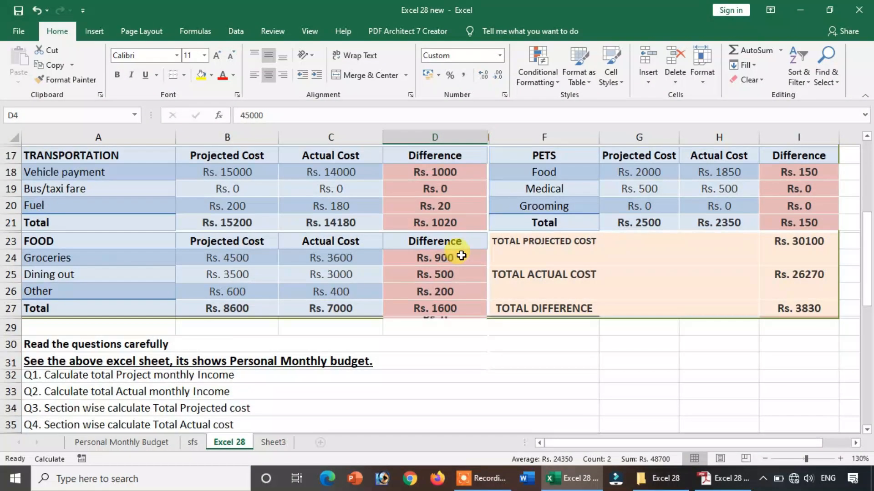
pyautogui.click(461, 291)
pyautogui.scroll(-2, 288, 348)
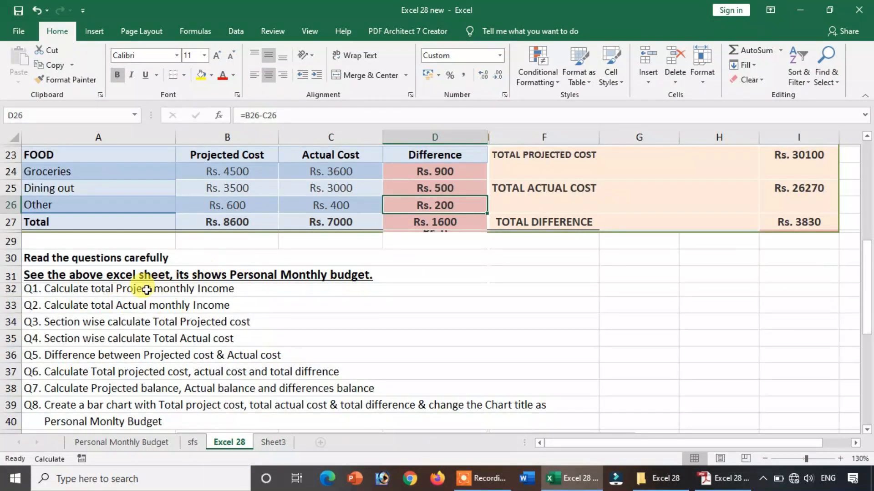